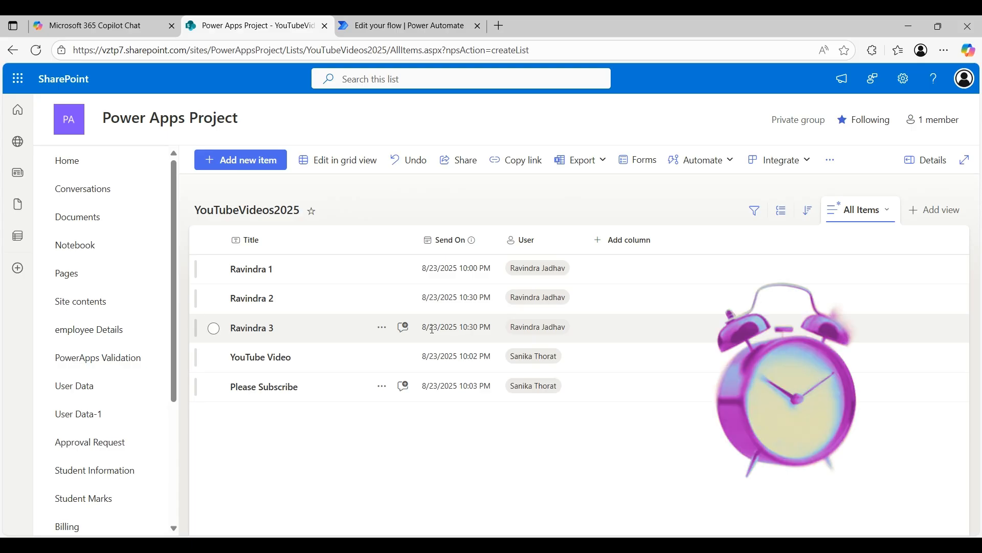
Step: Inspect the Send On dates of SharePoint list items, such as YouTube Video, without changing them
drag(463, 328, 499, 330)
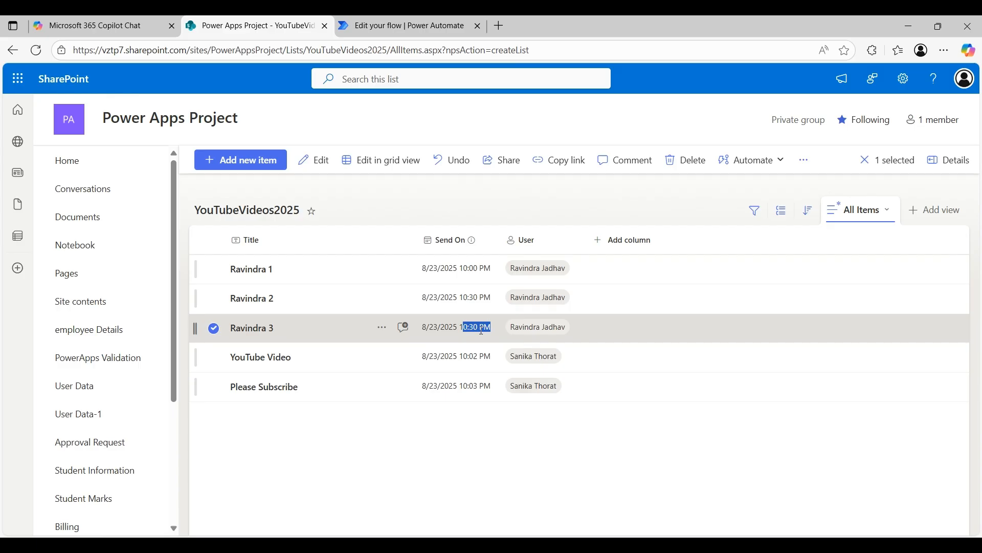
triple_click(471, 353)
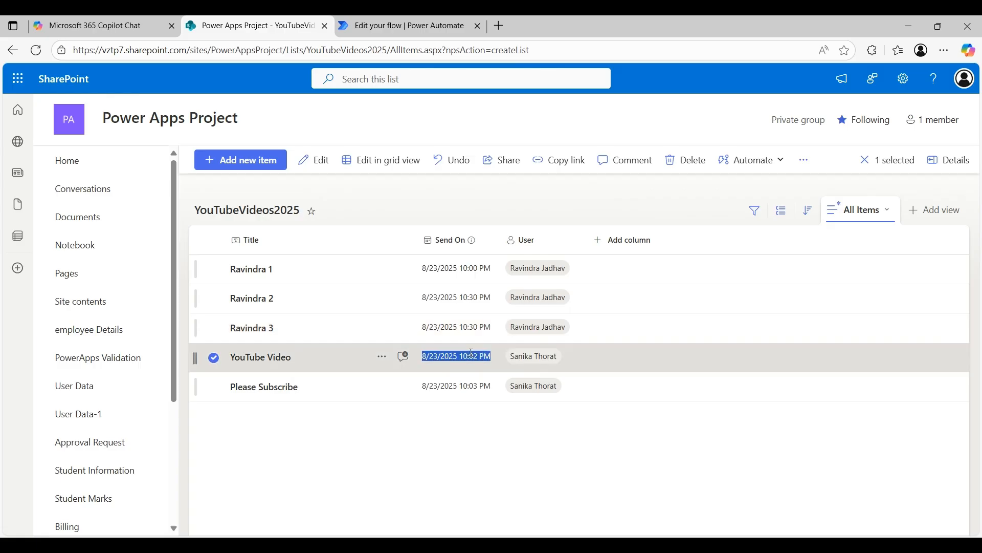
double_click(471, 353)
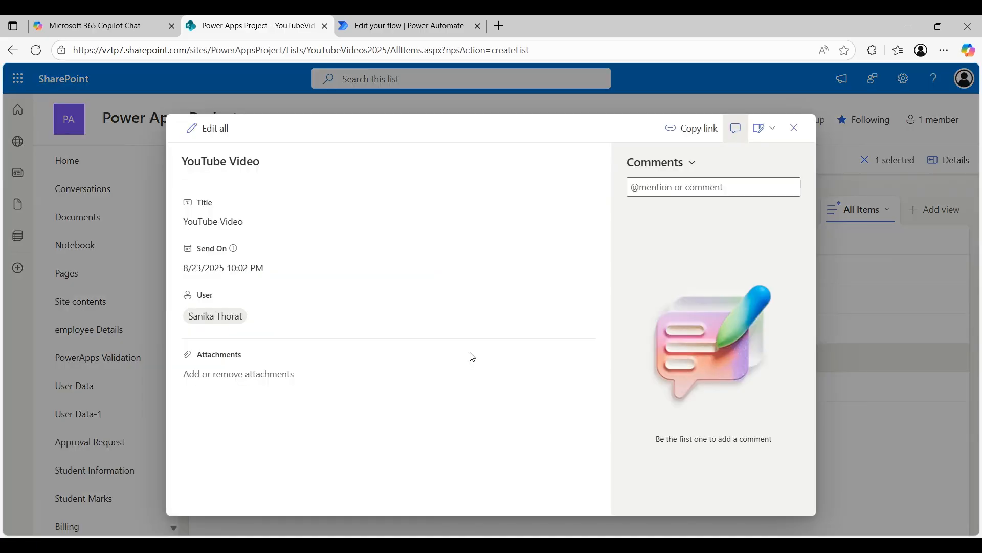
click(247, 264)
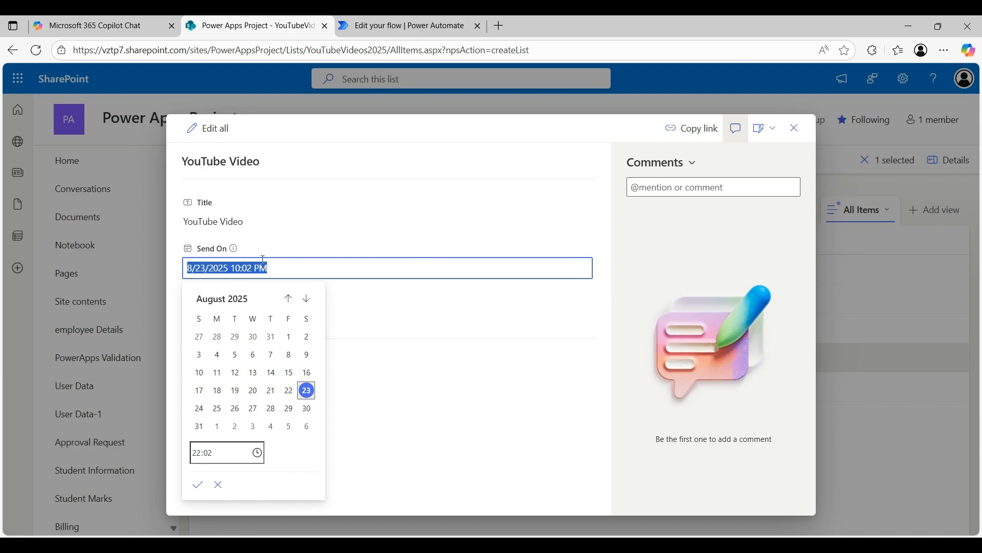
click(379, 249)
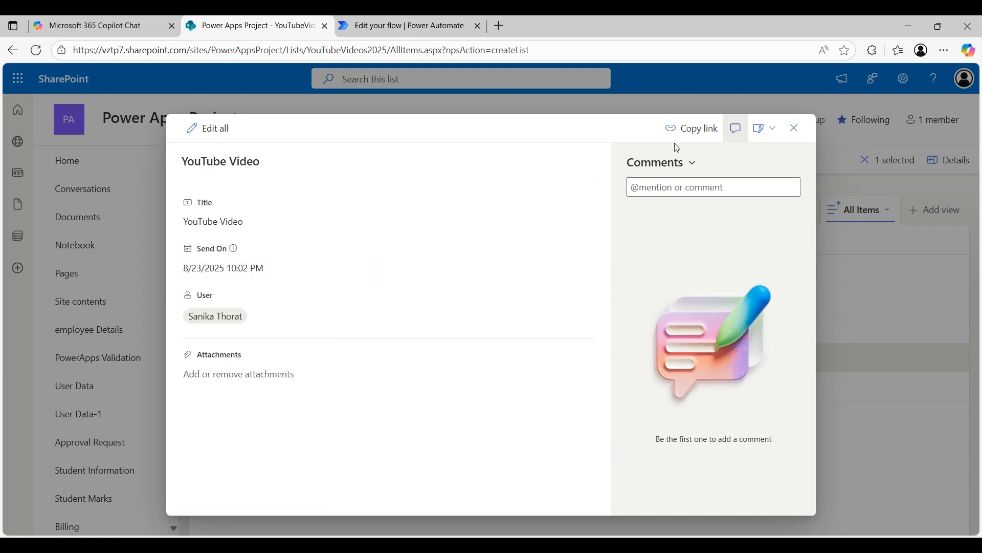
click(794, 128)
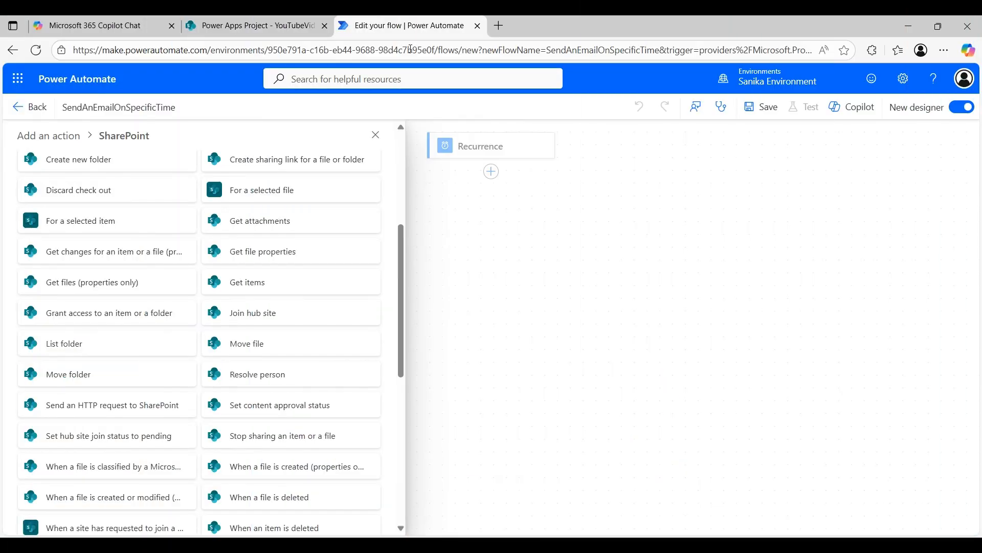
Step: Open the Recurrence trigger's parameters and expand its Time zone list
click(481, 149)
click(481, 150)
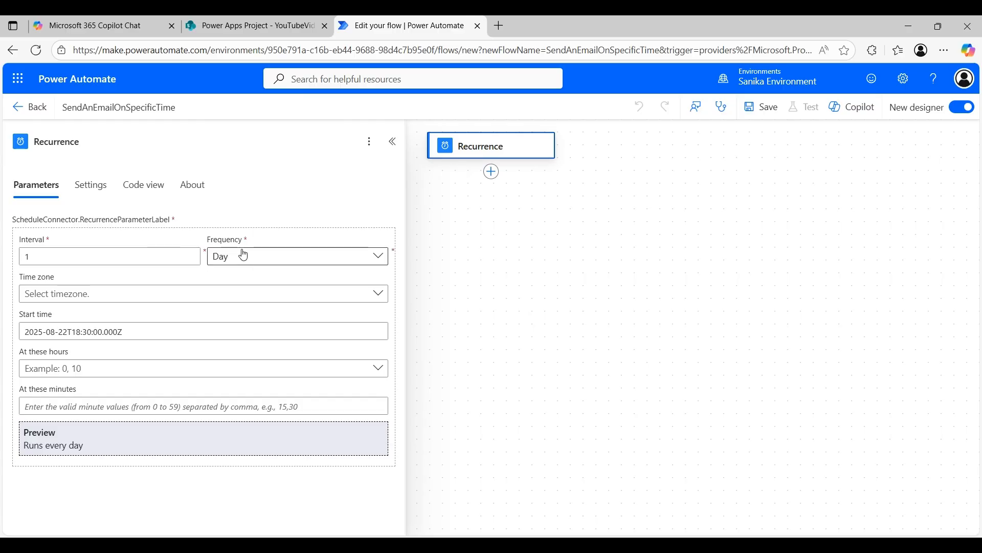
click(186, 292)
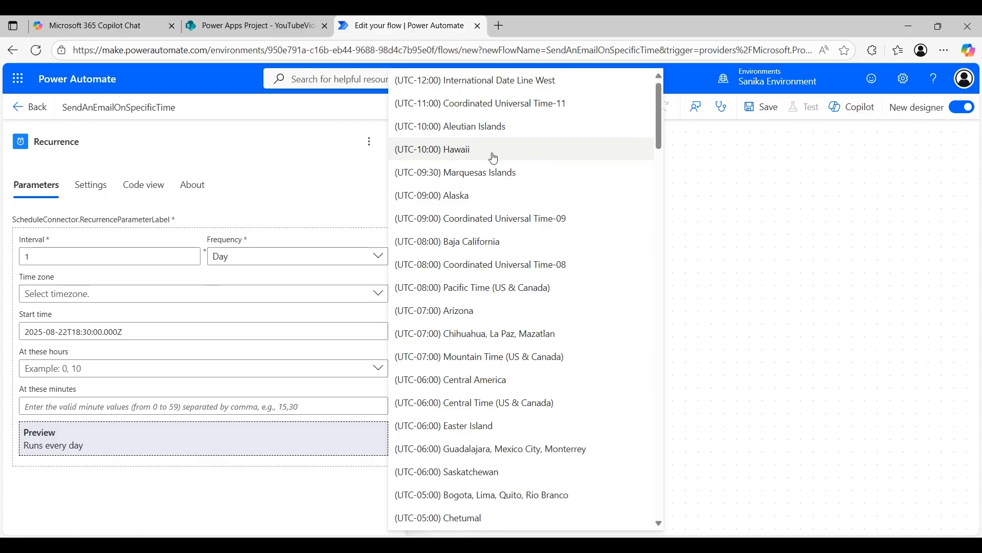
Step: Set the Recurrence time zone to (UTC-08:00) Pacific Time (US & Canada)
click(267, 25)
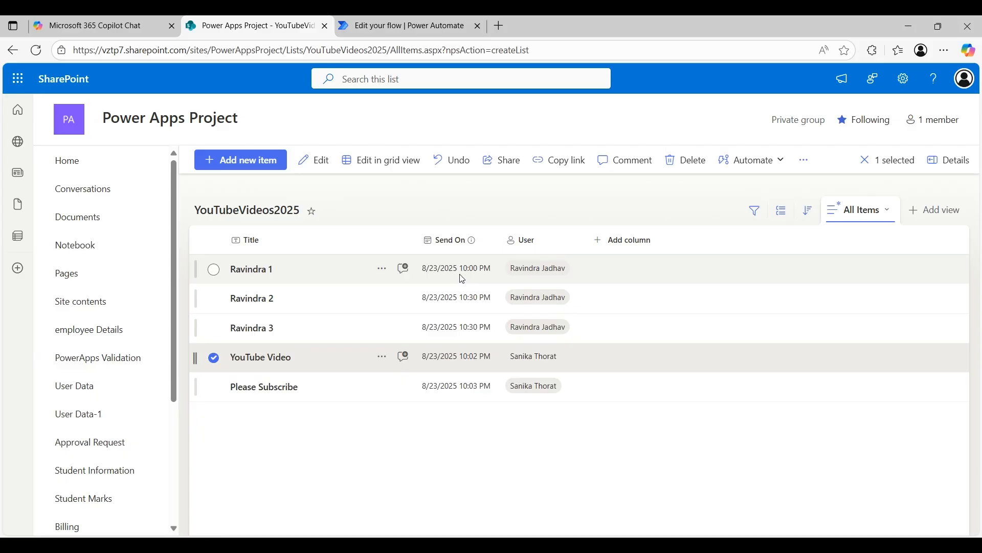
click(422, 27)
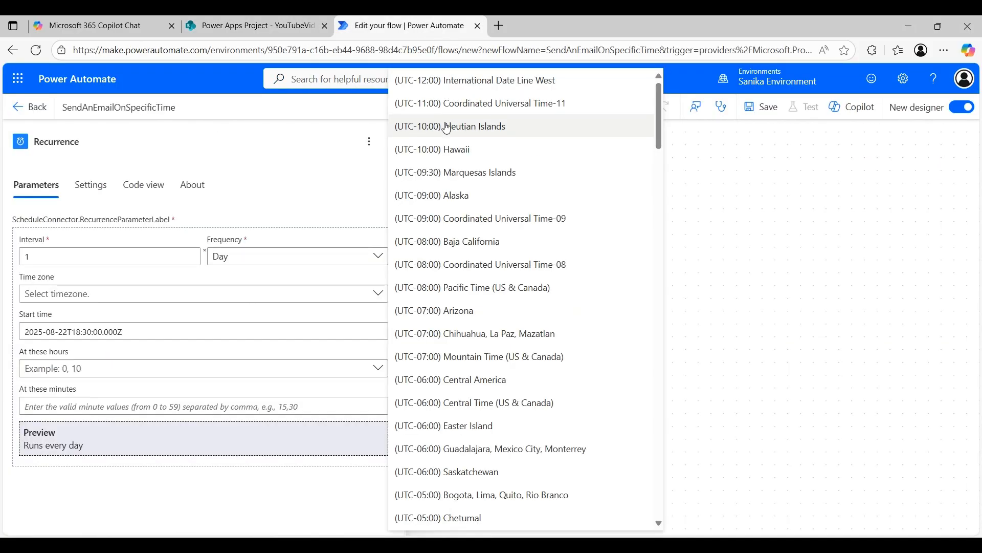
scroll(475, 259, down, 8)
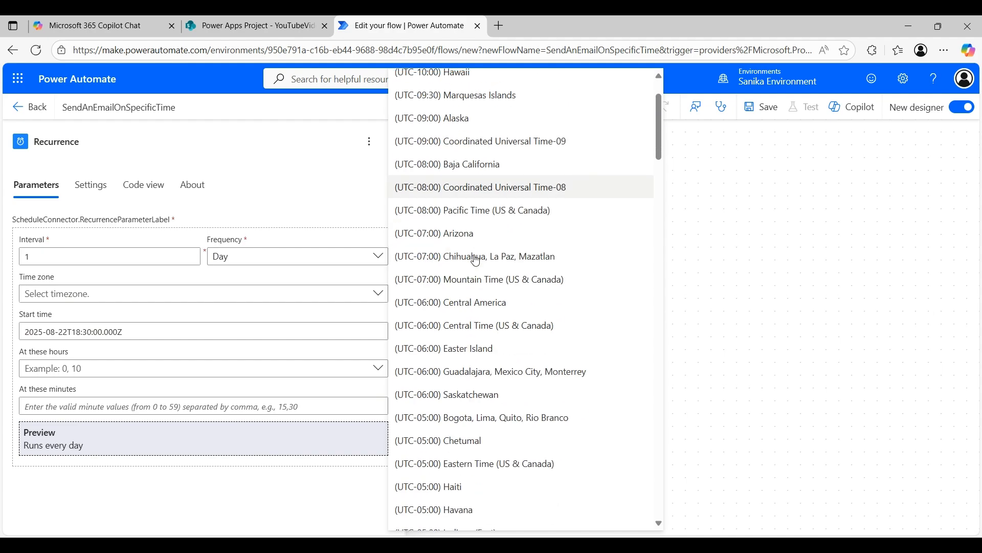
scroll(476, 260, down, 2)
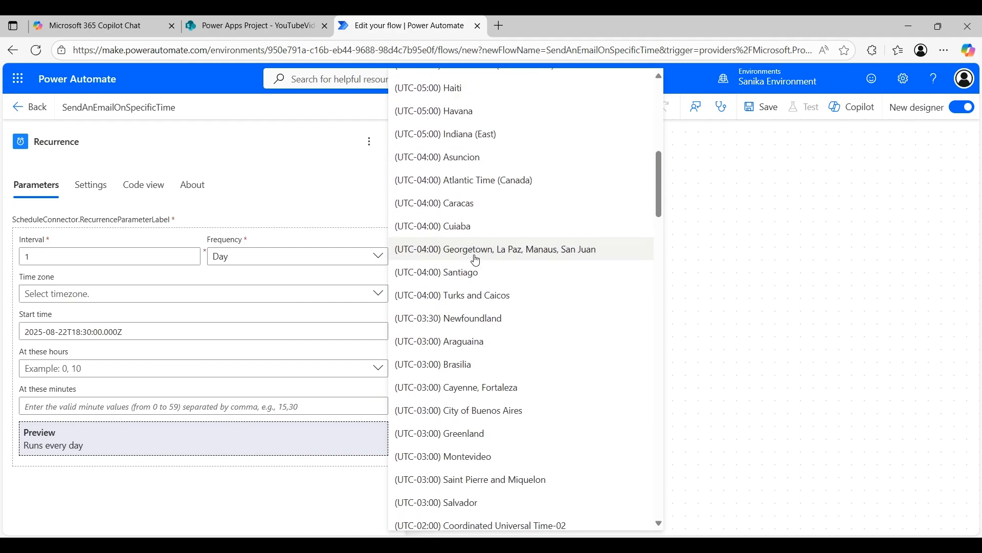
click(513, 235)
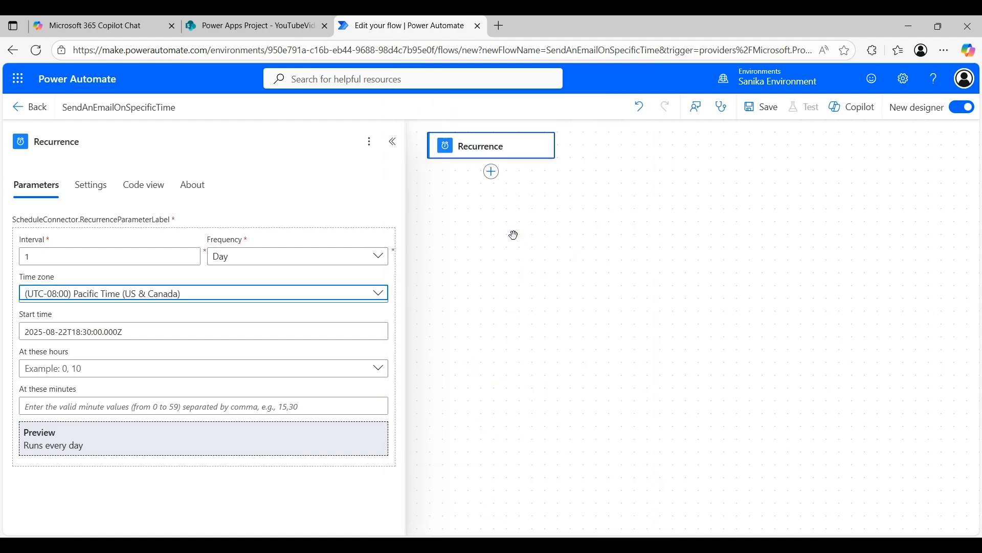
Step: Clear the Recurrence trigger's Start time value
click(276, 335)
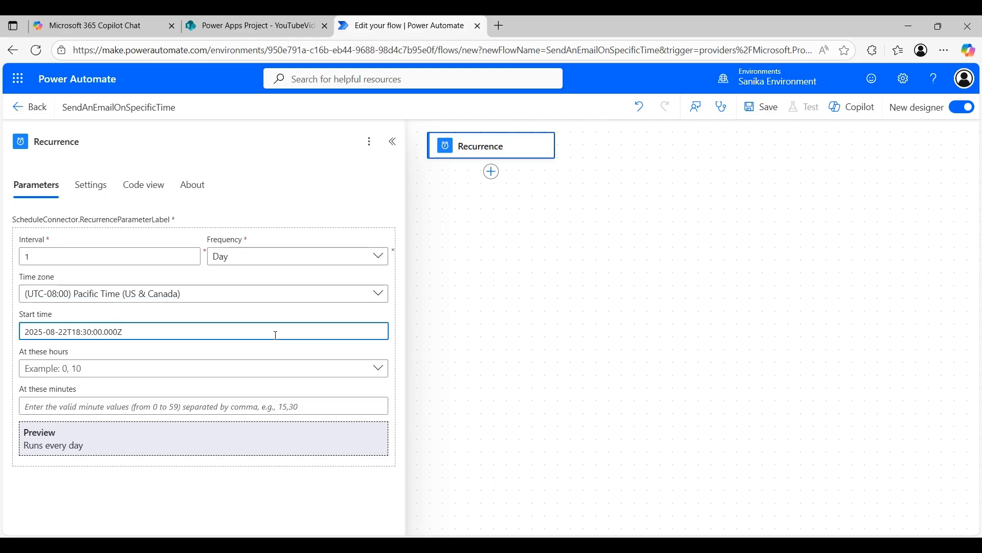
key(ctrl+a)
key(BackSpace)
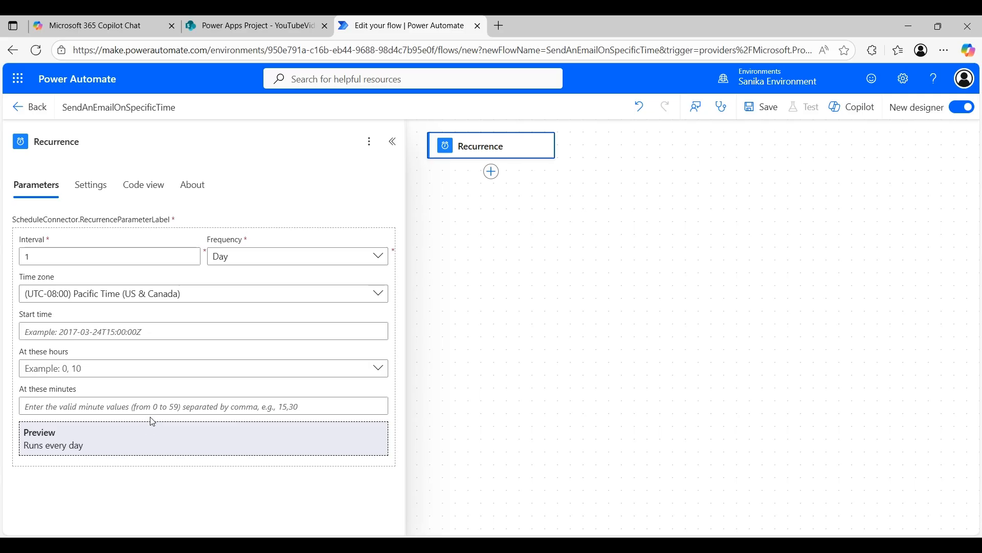
click(168, 407)
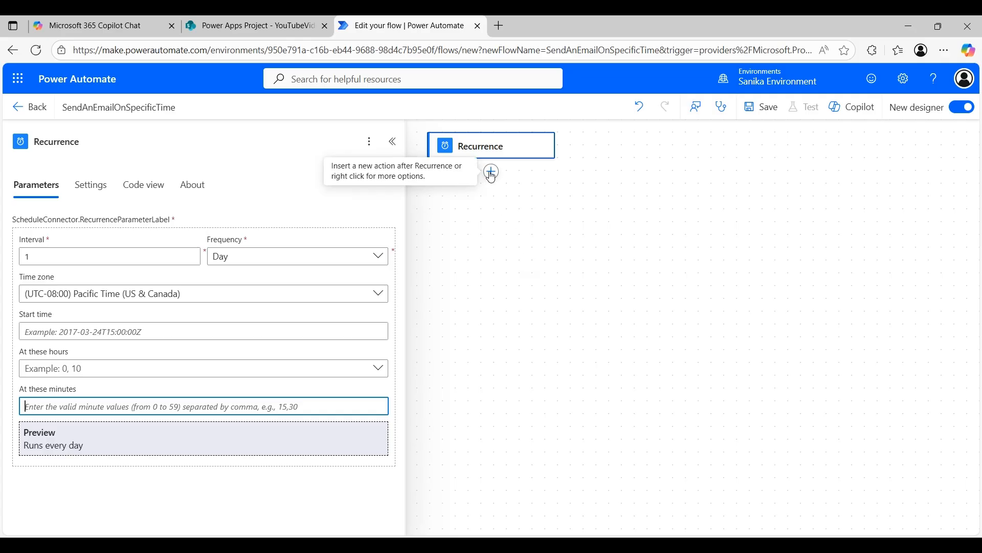
Step: Insert SharePoint's Get items action below Recurrence, filtering connectors to Standard
click(83, 196)
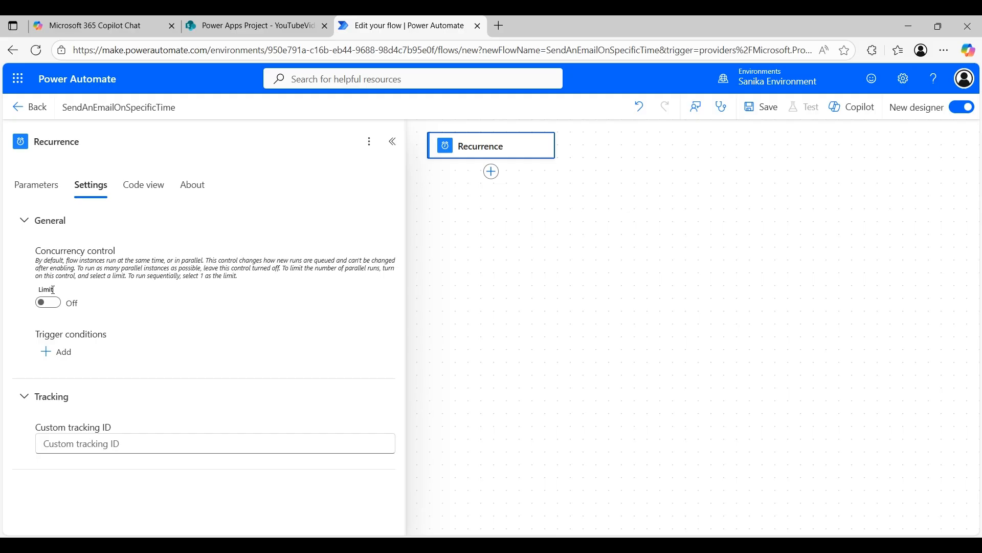
click(492, 173)
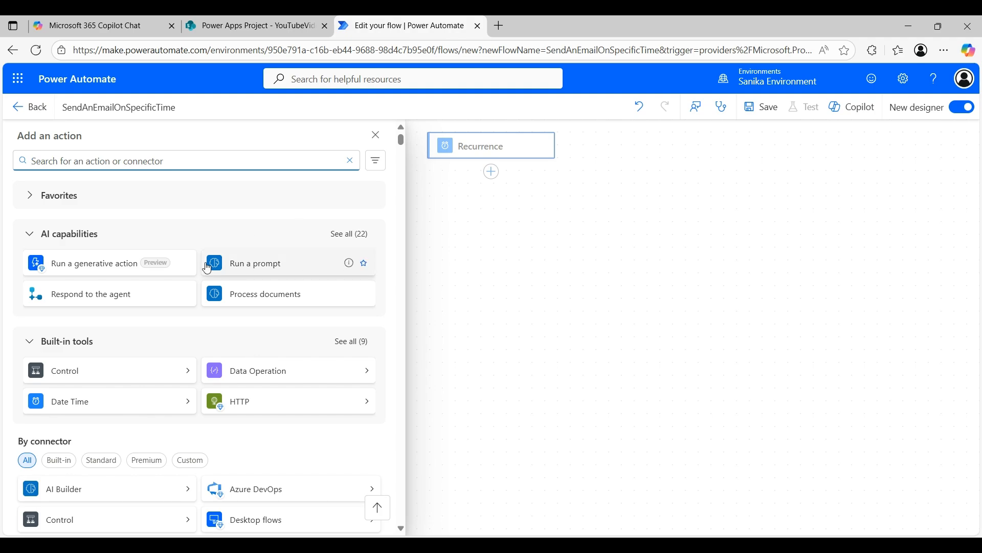
scroll(160, 314, down, 3)
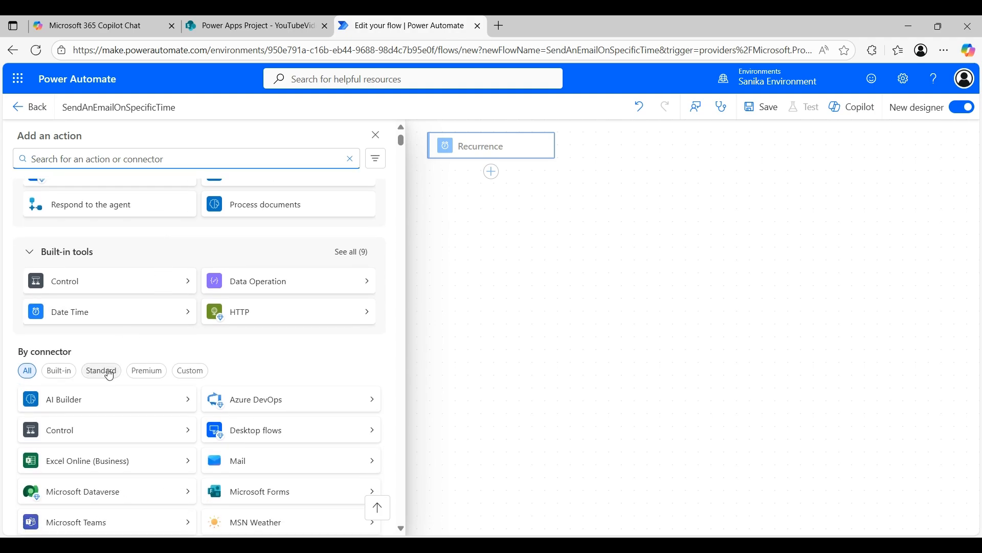
click(102, 370)
scroll(109, 373, down, 5)
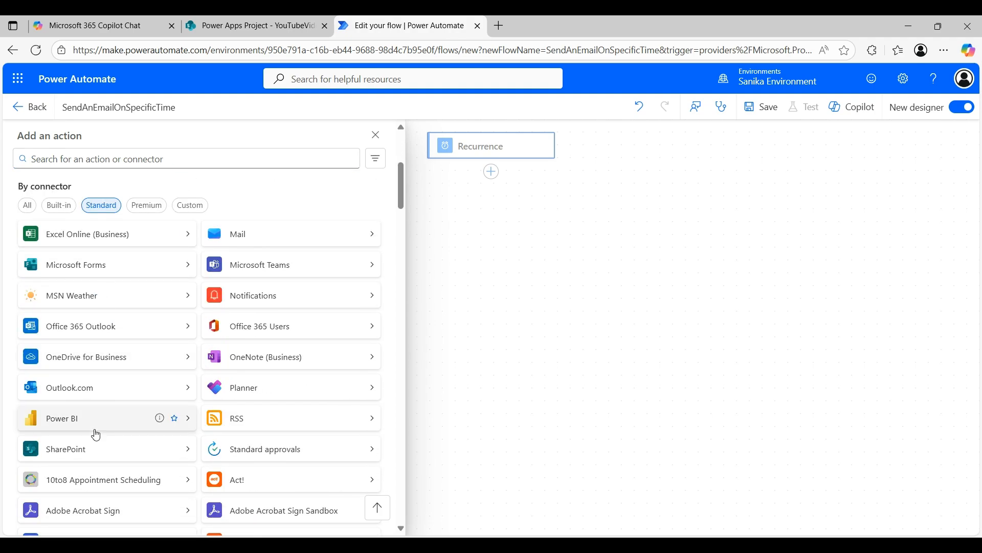
click(90, 449)
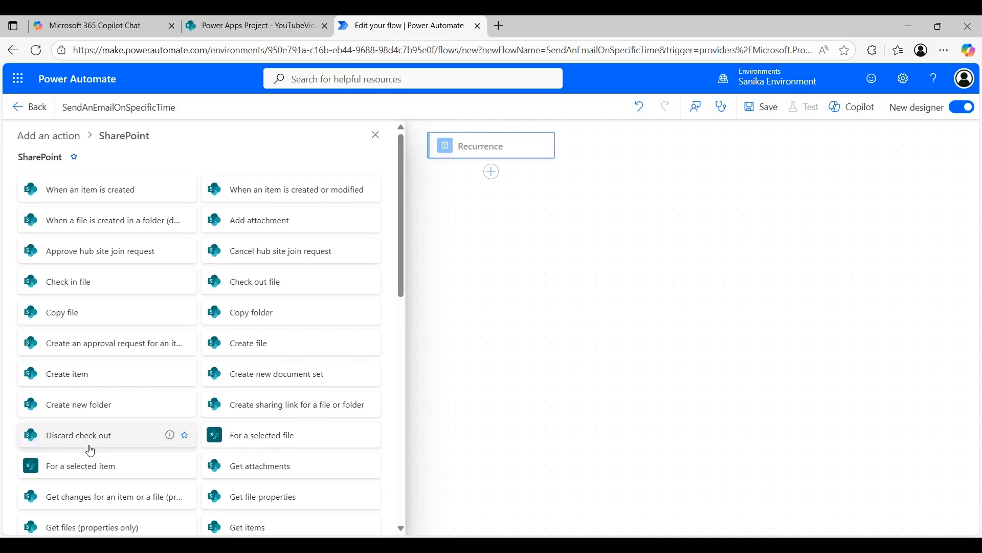
scroll(133, 398, down, 2)
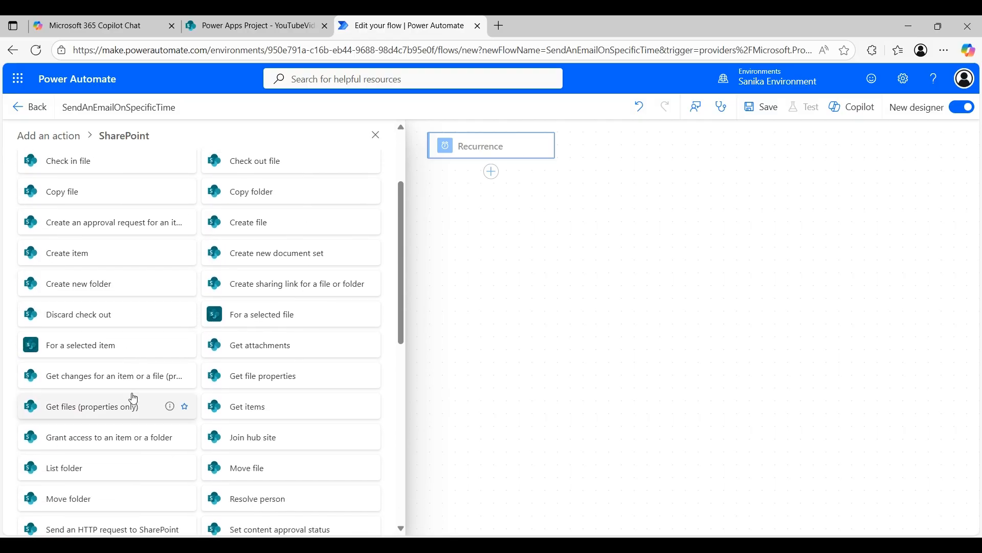
scroll(133, 397, down, 2)
scroll(134, 397, down, 6)
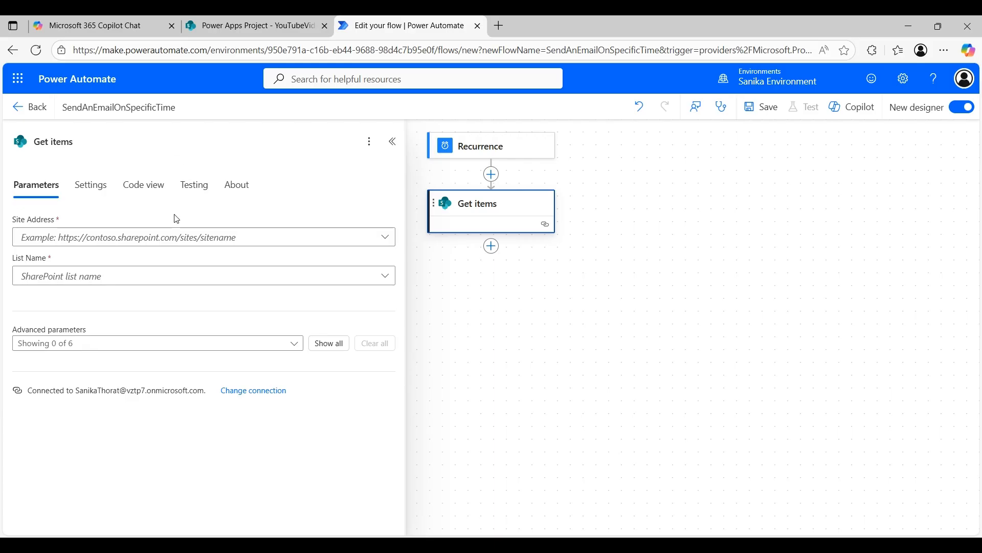
Step: Set the Get items Site Address to Power Apps Project
click(250, 26)
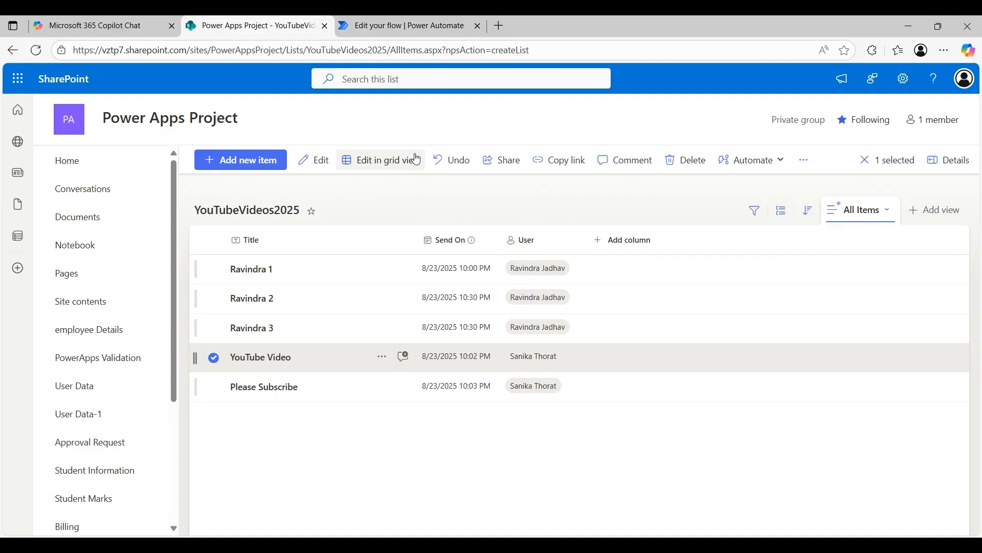
click(366, 21)
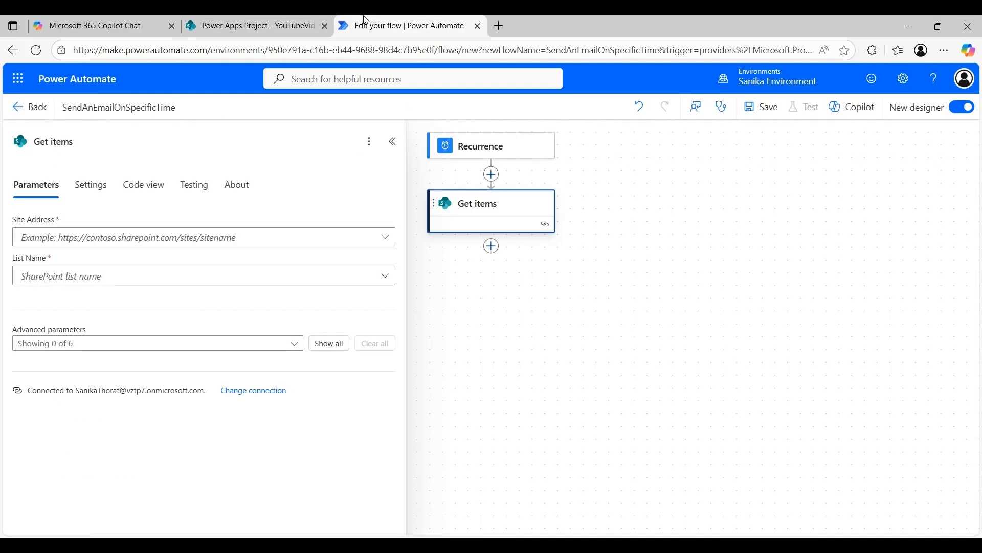
click(190, 245)
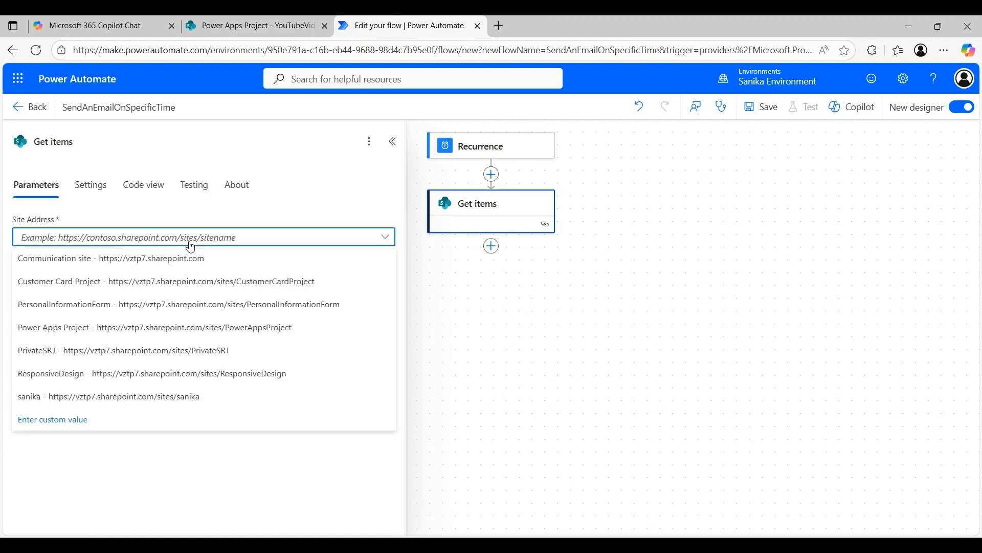
click(249, 22)
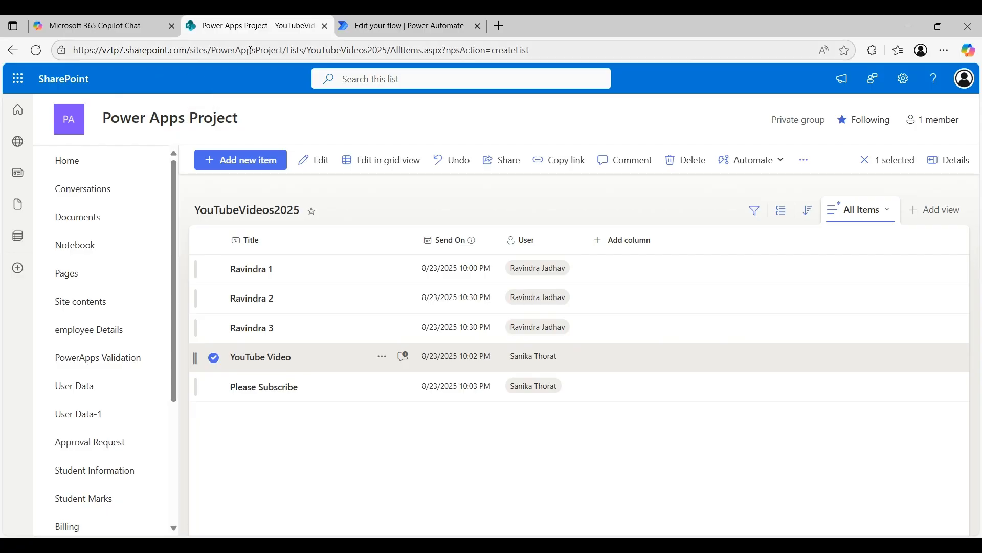
click(401, 26)
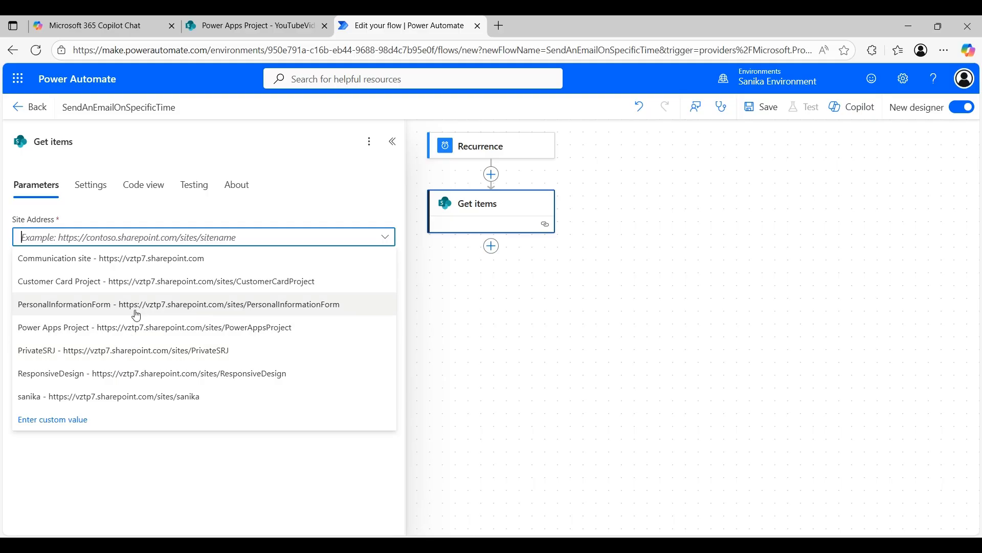
click(137, 327)
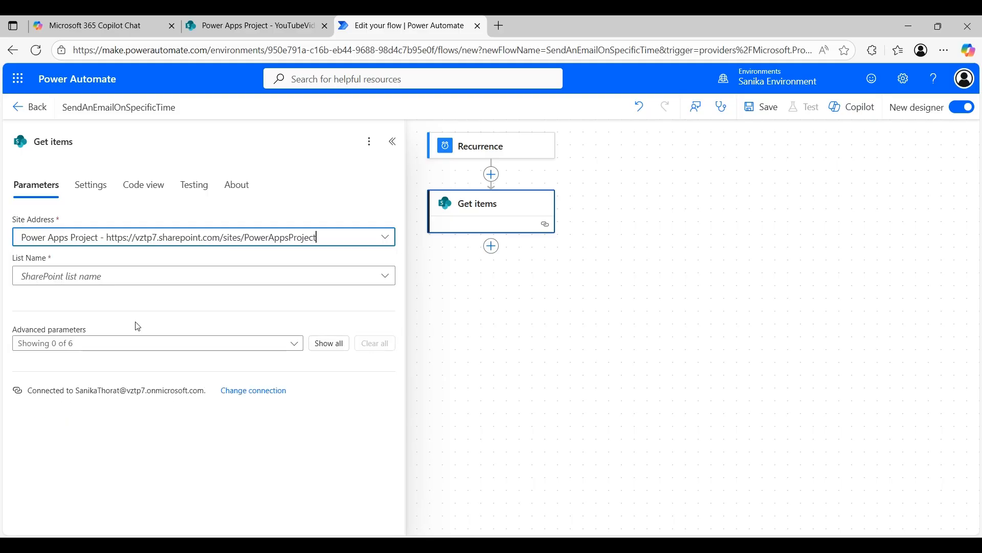
Step: Choose the YouTubeVideos2025 list and show all advanced parameters
click(161, 279)
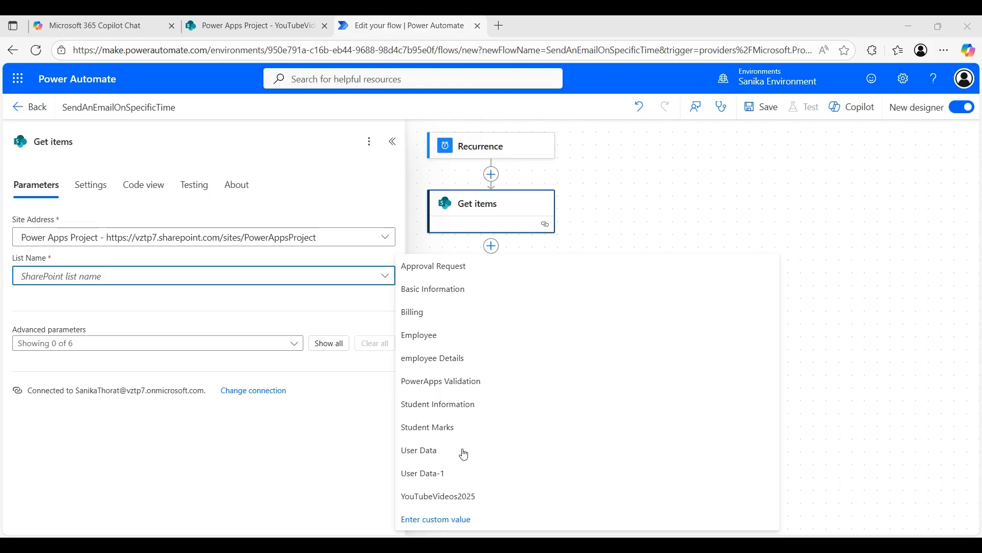
click(449, 497)
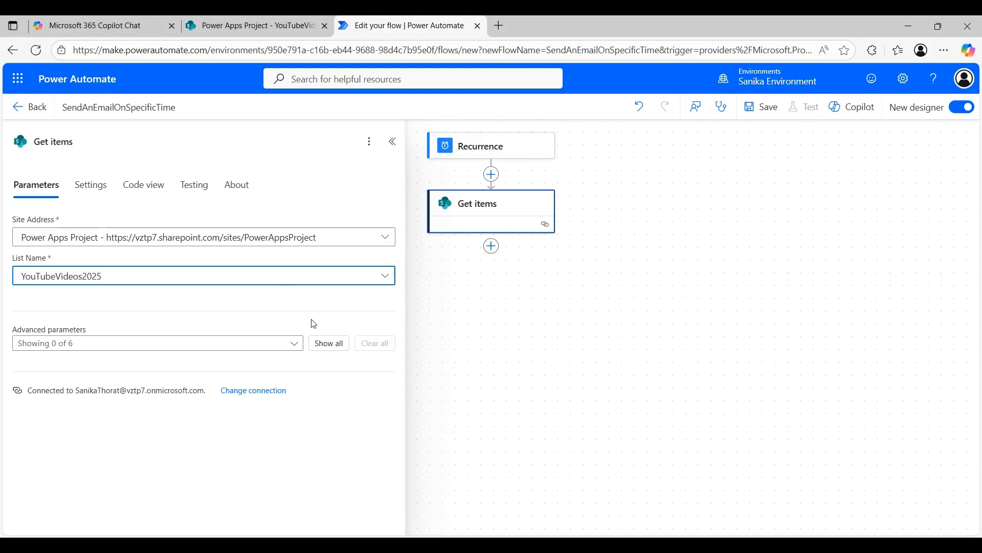
click(326, 344)
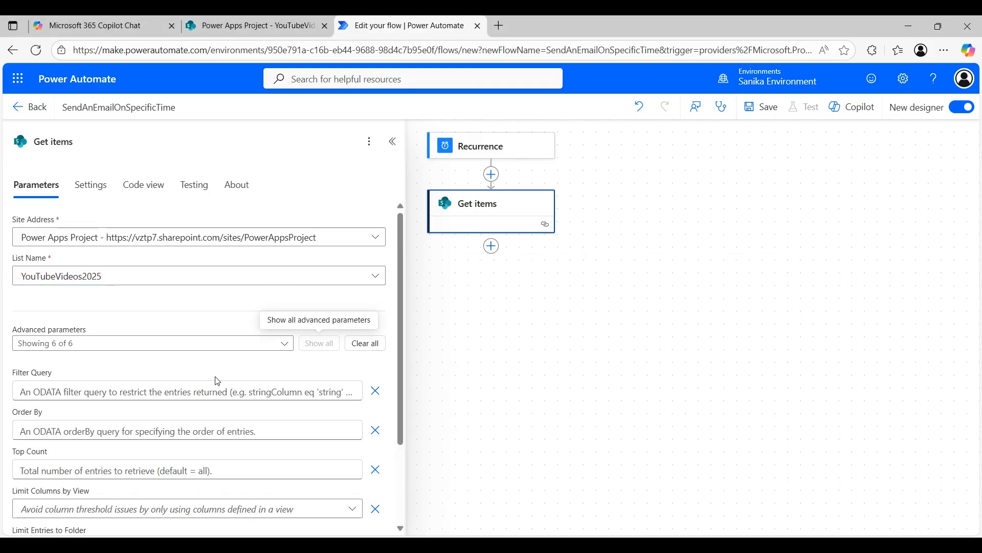
Step: Enter a Filter Query keeping SendOn between two formatDateTime dates, then view the SharePoint list
scroll(218, 381, down, 1)
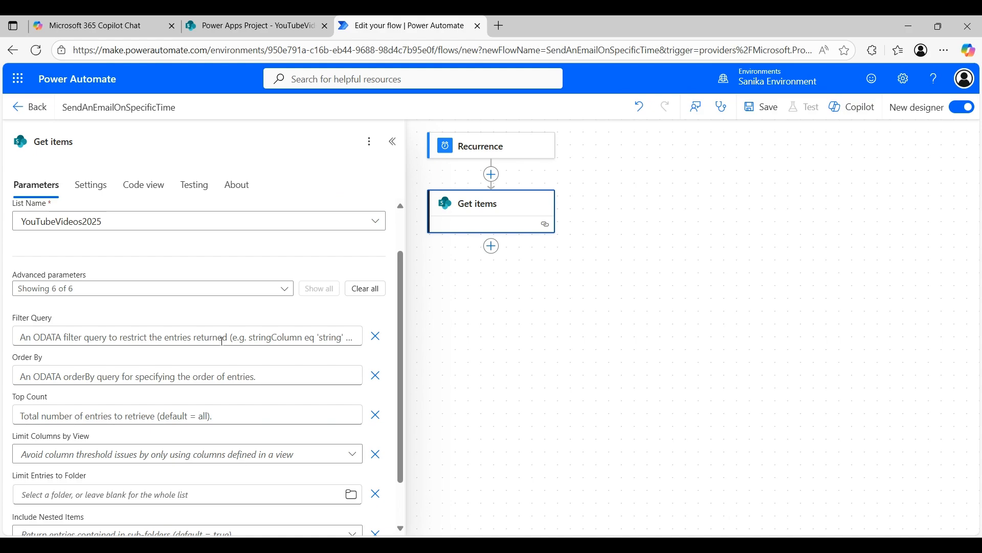
click(222, 340)
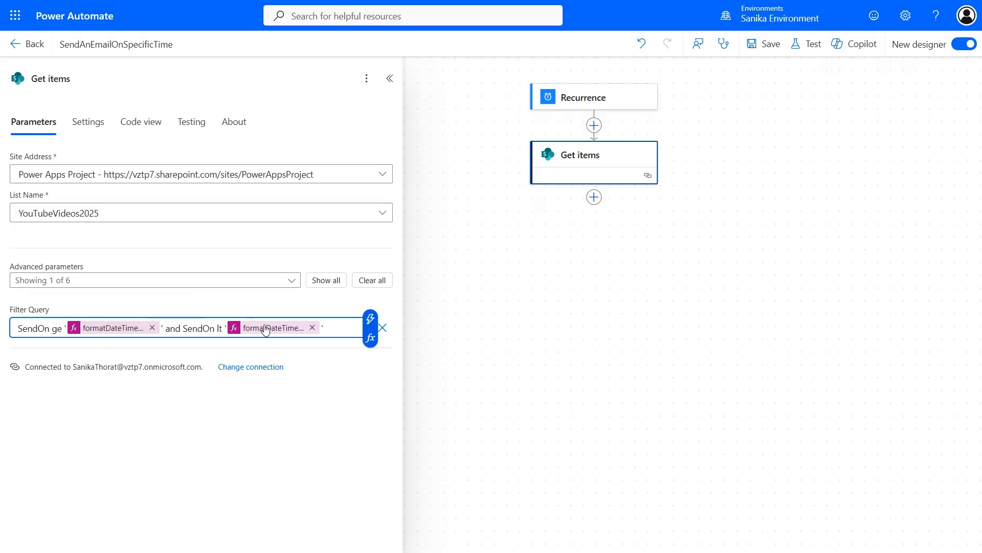
click(276, 4)
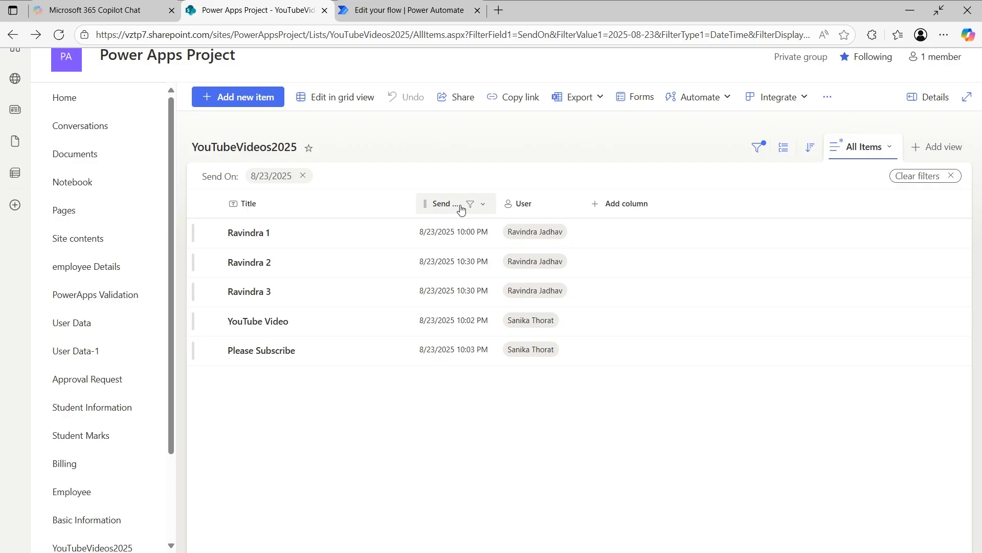
Step: Check in the YouTubeVideos2025 list settings that the Send On column's internal name is SendOn
double_click(540, 34)
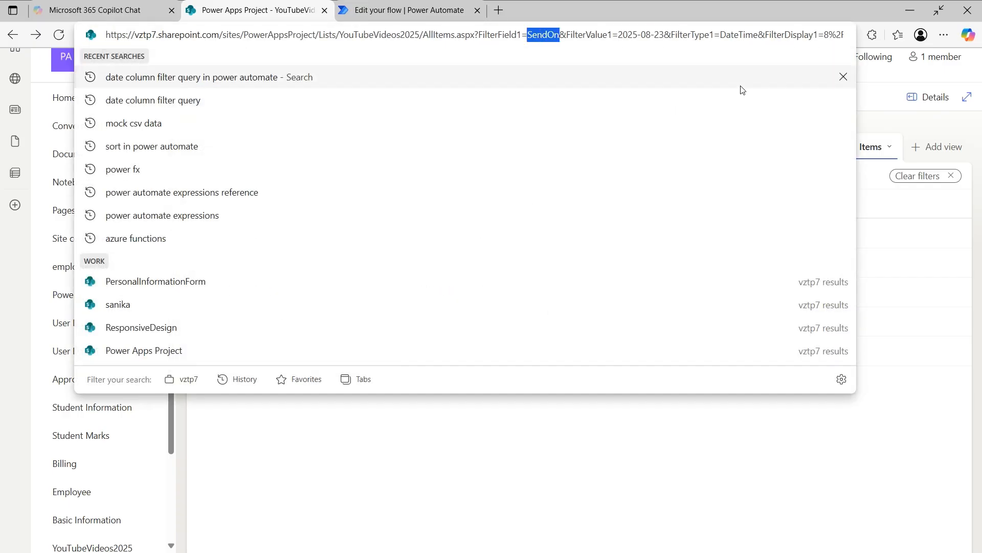
click(888, 78)
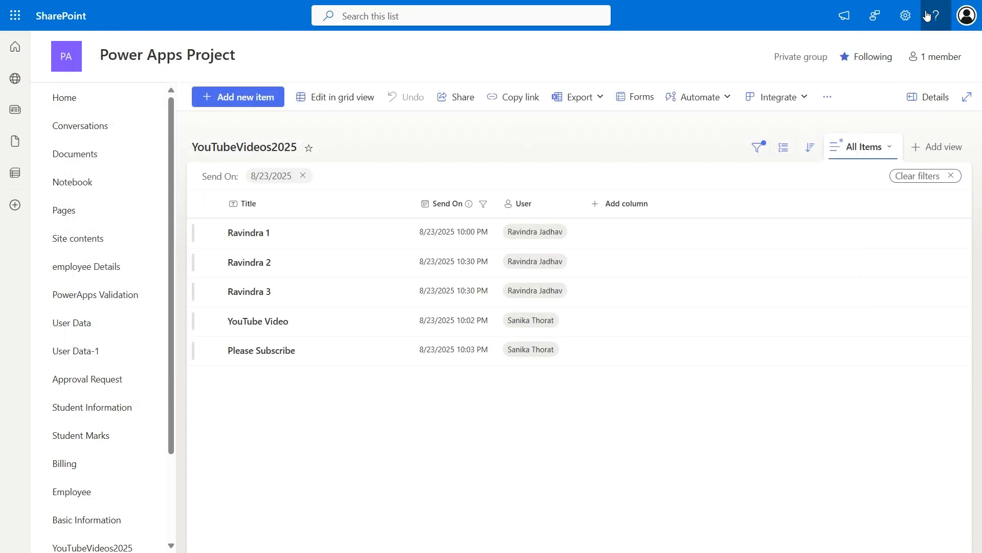
click(906, 15)
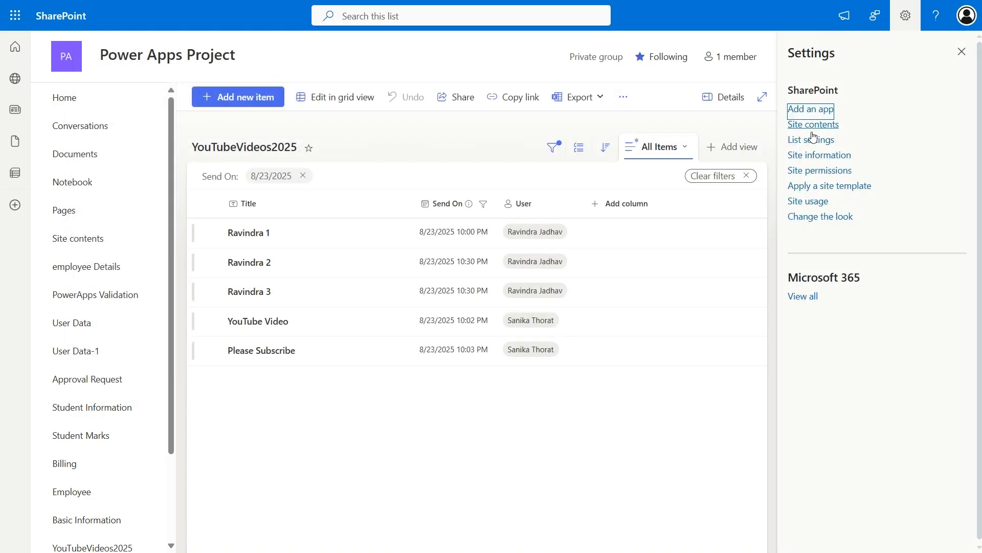
click(808, 146)
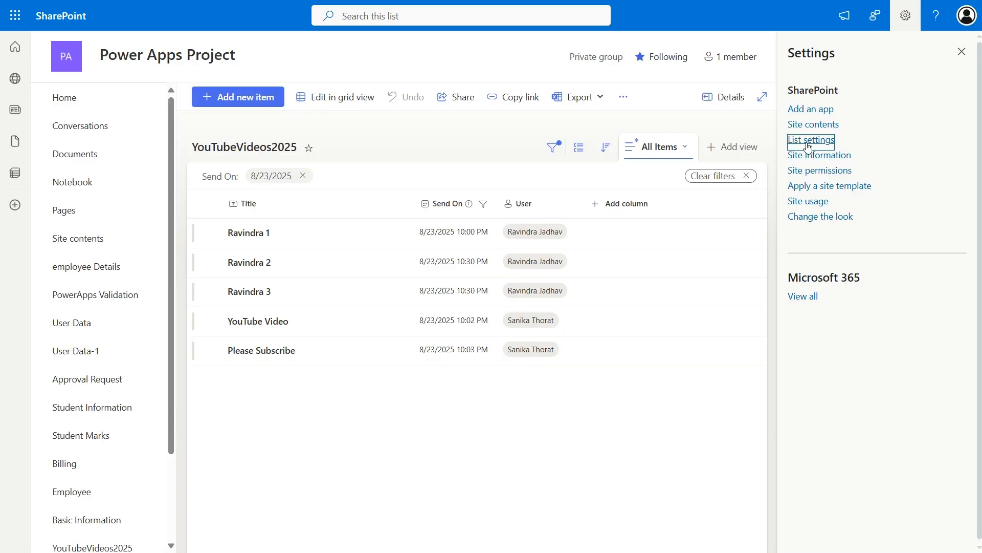
mouse_move(494, 4)
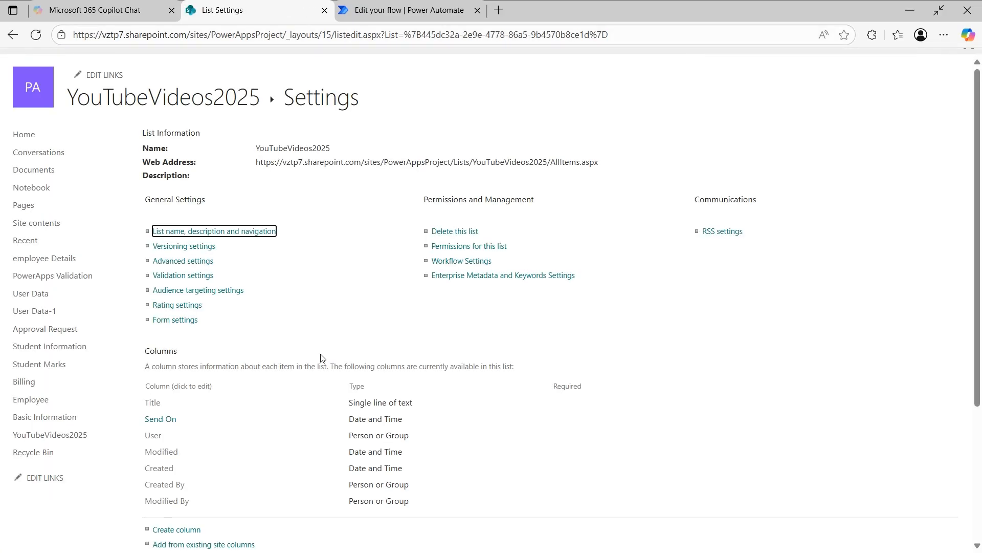
click(158, 423)
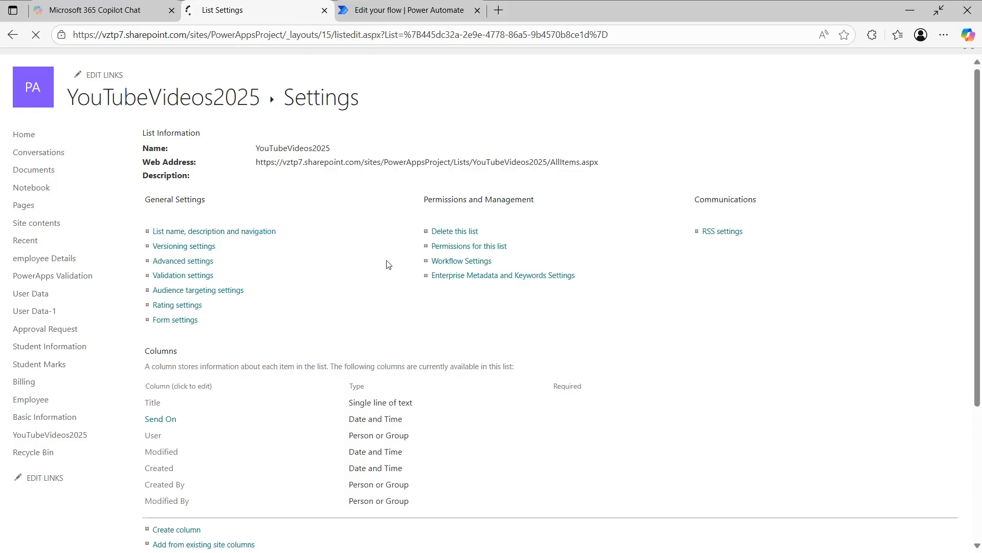
double_click(665, 34)
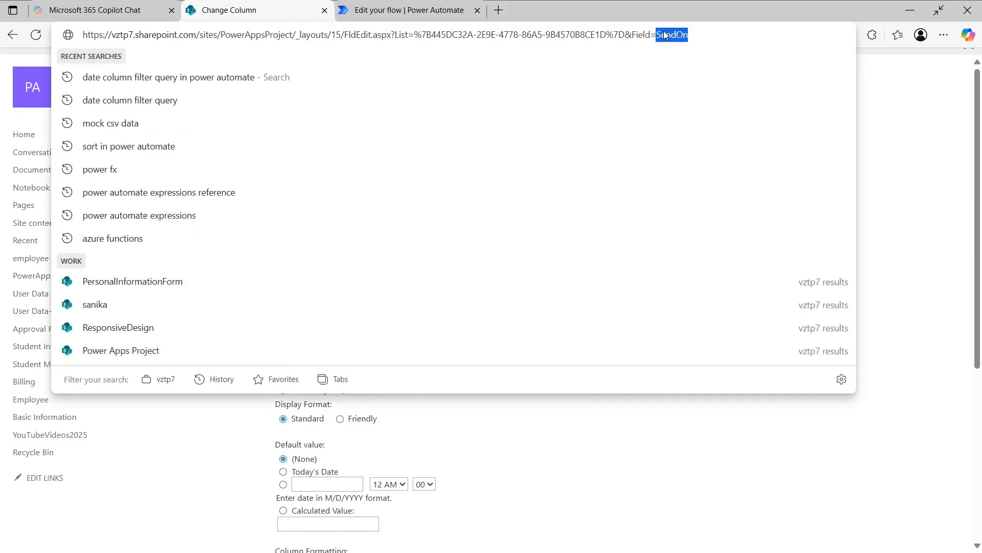
click(404, 6)
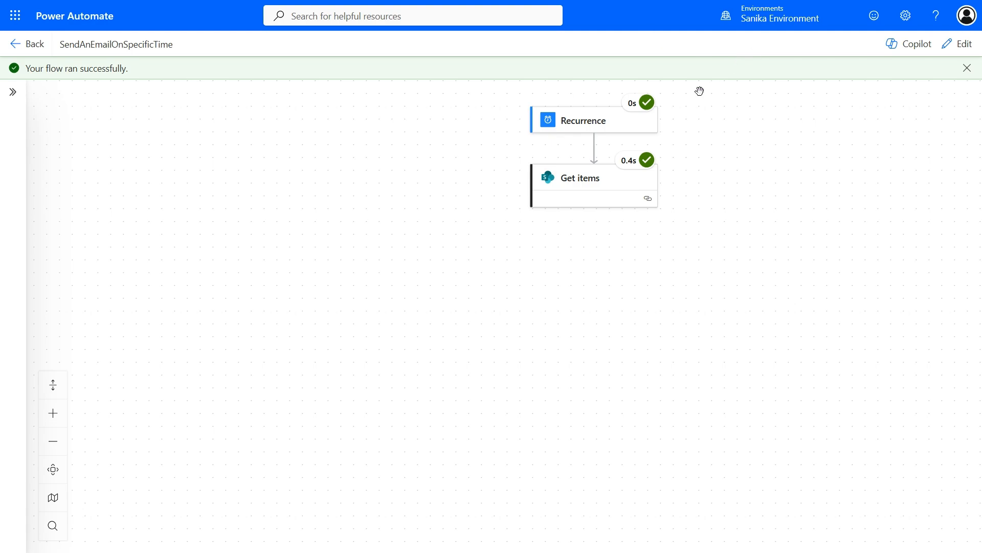
Step: Review the raw outputs of Get items from the test run, then switch the flow back to edit mode
click(616, 177)
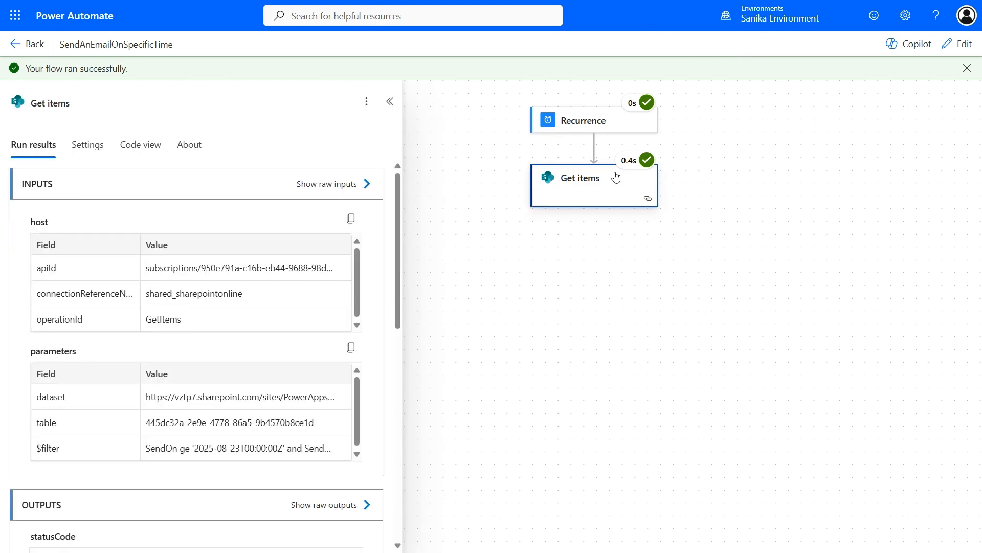
scroll(202, 490, down, 5)
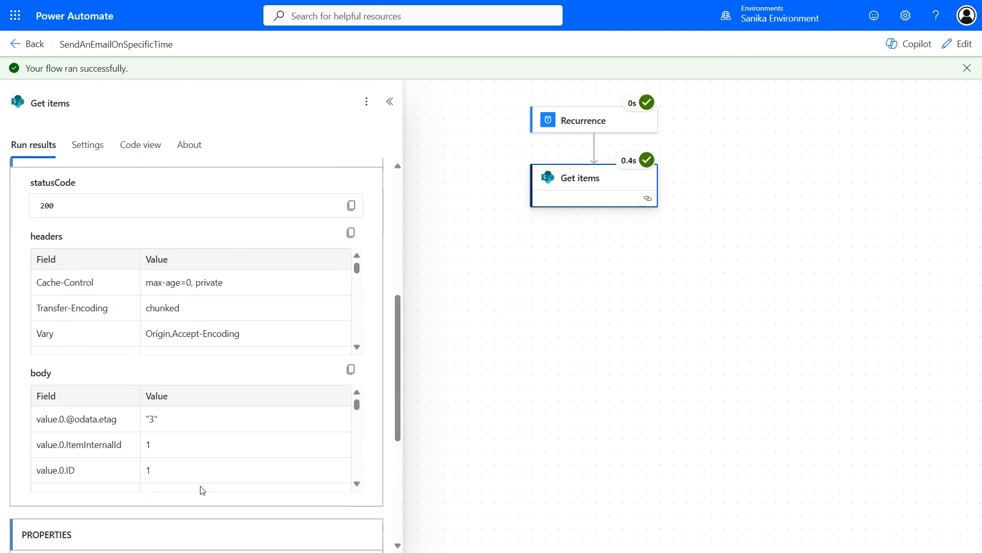
scroll(332, 225, up, 2)
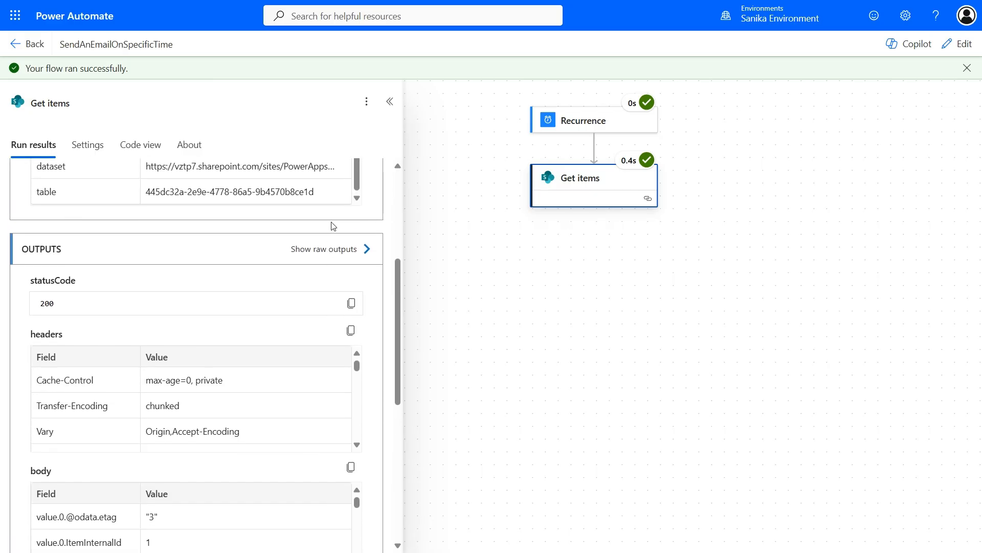
click(342, 248)
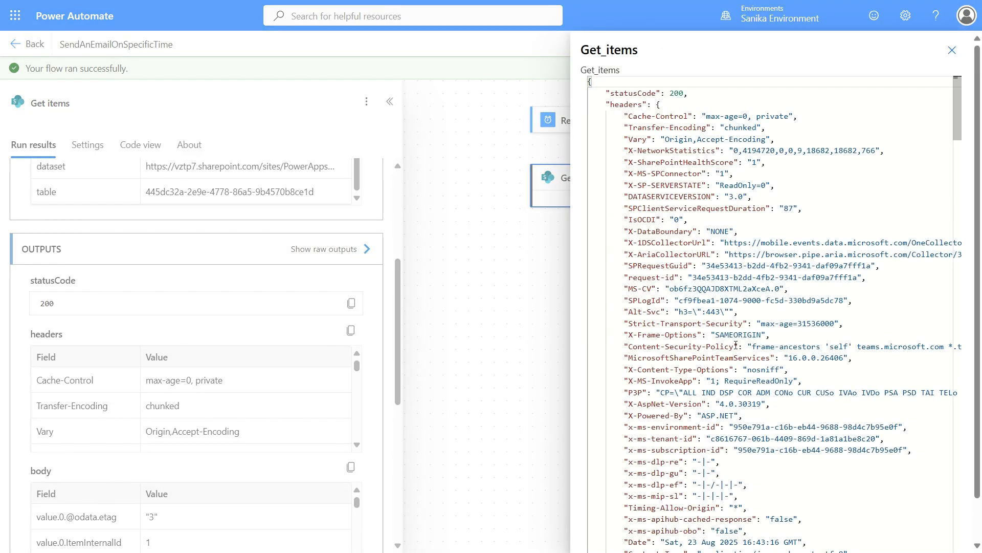
scroll(736, 344, down, 10)
scroll(735, 344, down, 12)
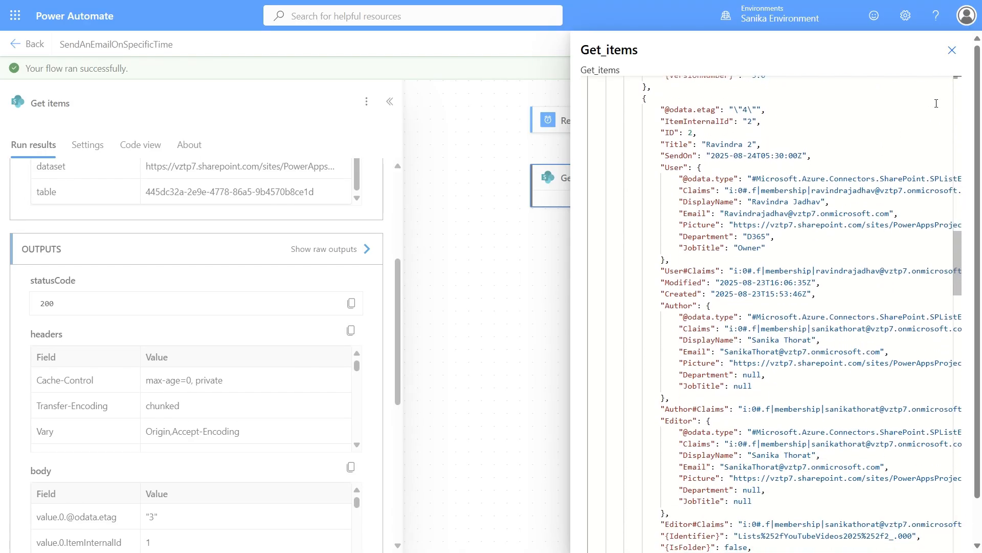
click(952, 50)
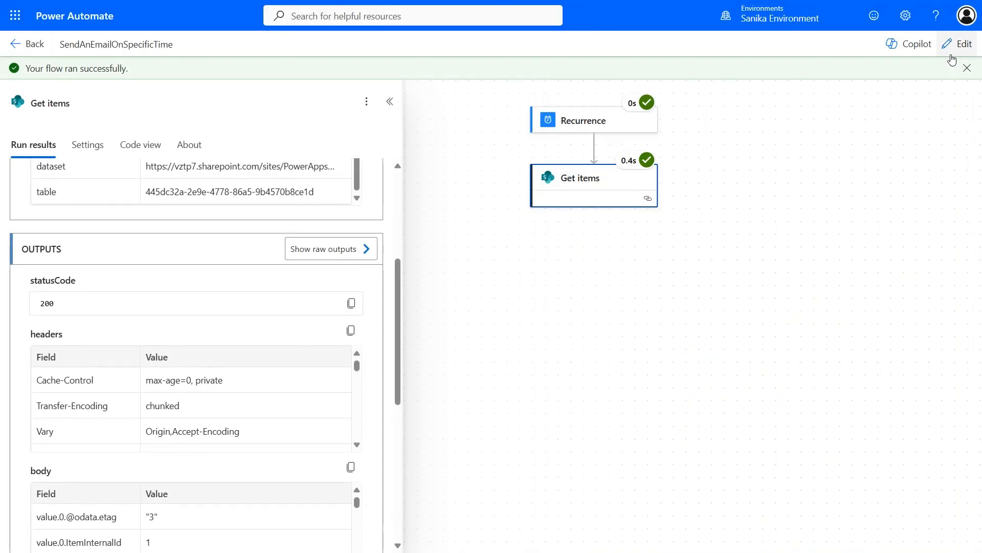
click(967, 69)
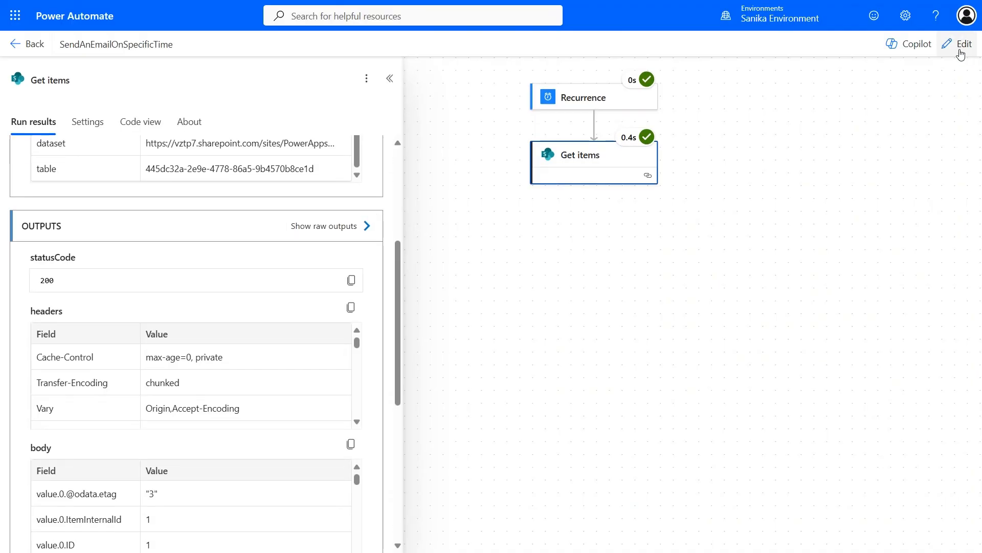
click(961, 51)
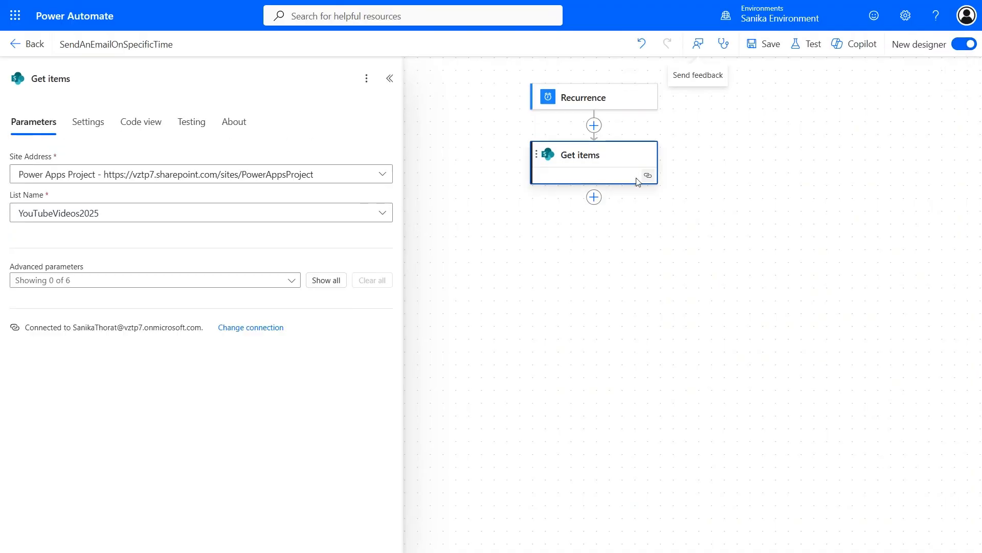
Step: Add a Compose action after Get items
click(593, 198)
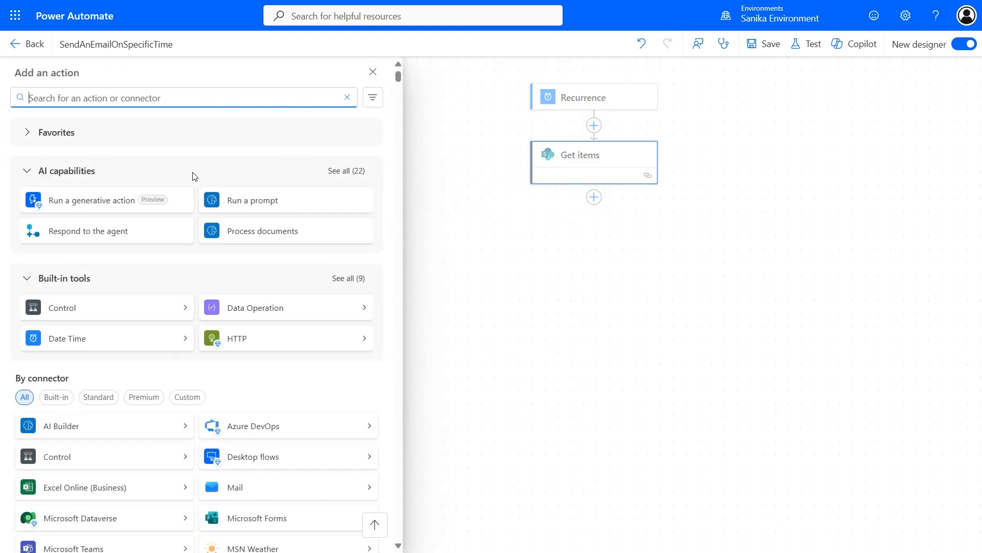
text(co)
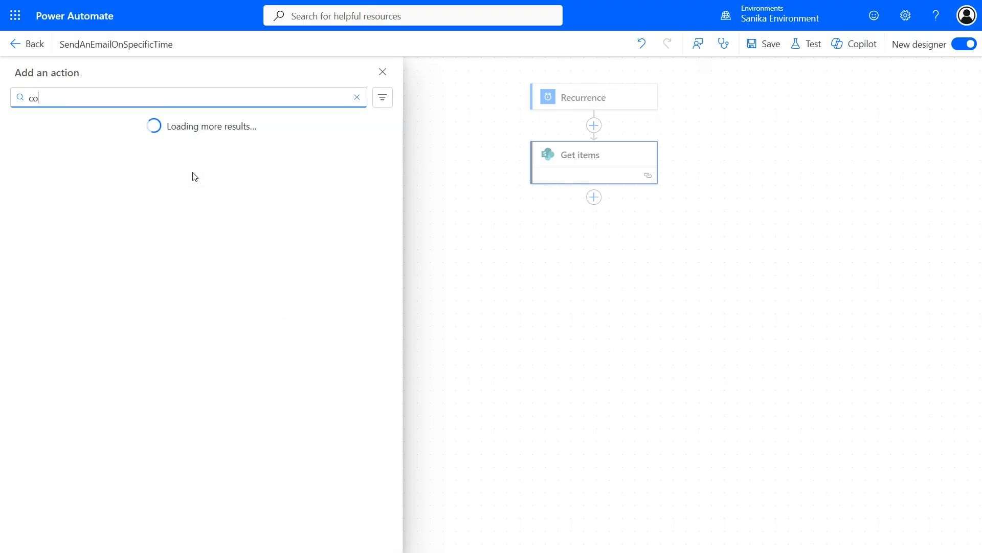
text(mpose)
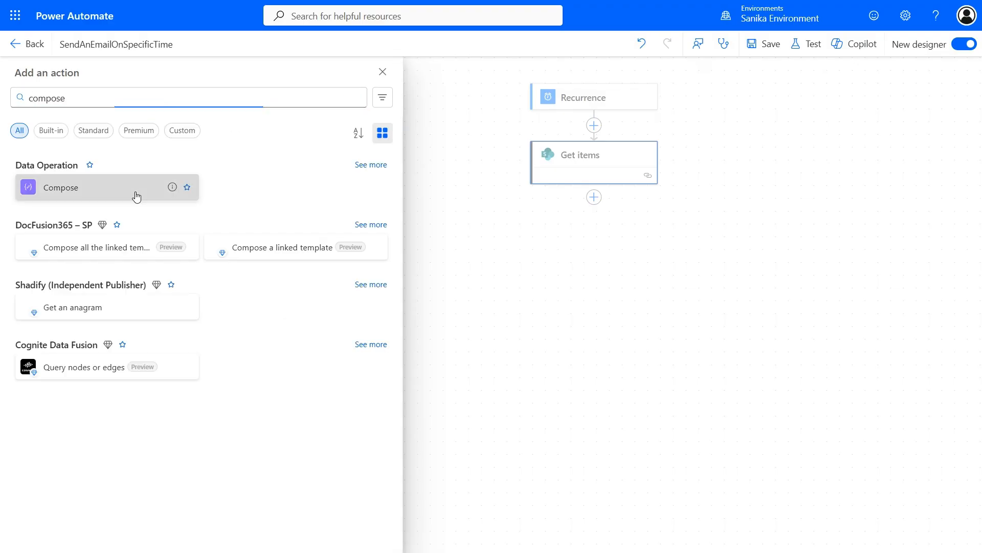
click(137, 196)
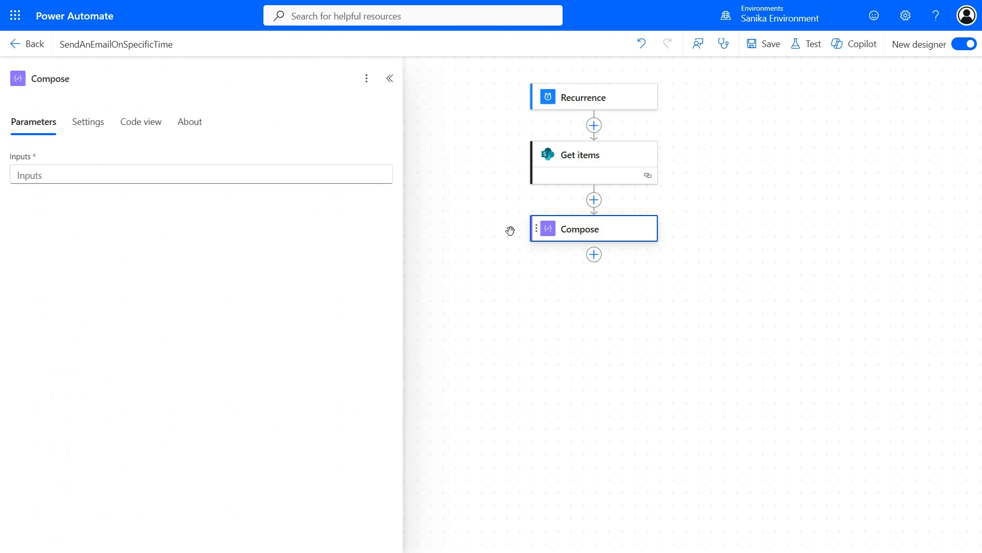
Step: Set the Compose inputs to sort(outputs('Get_items')?['body/value'],'SendOn')
click(228, 178)
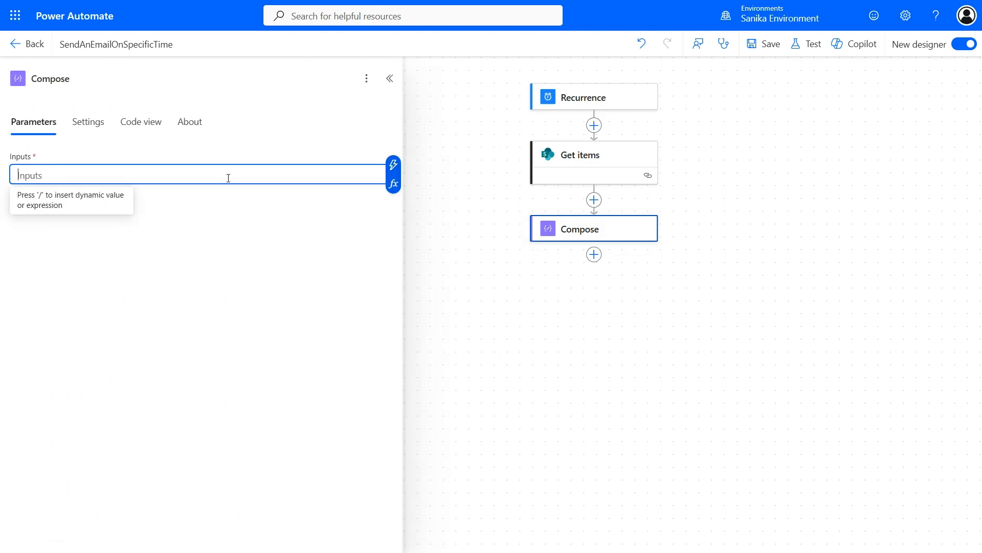
click(393, 184)
text(s)
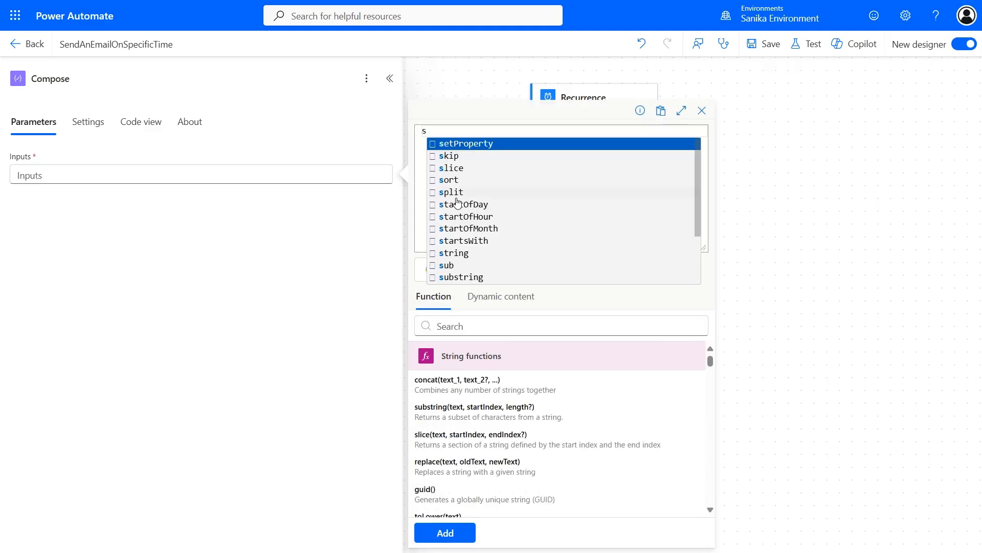
text(ort)
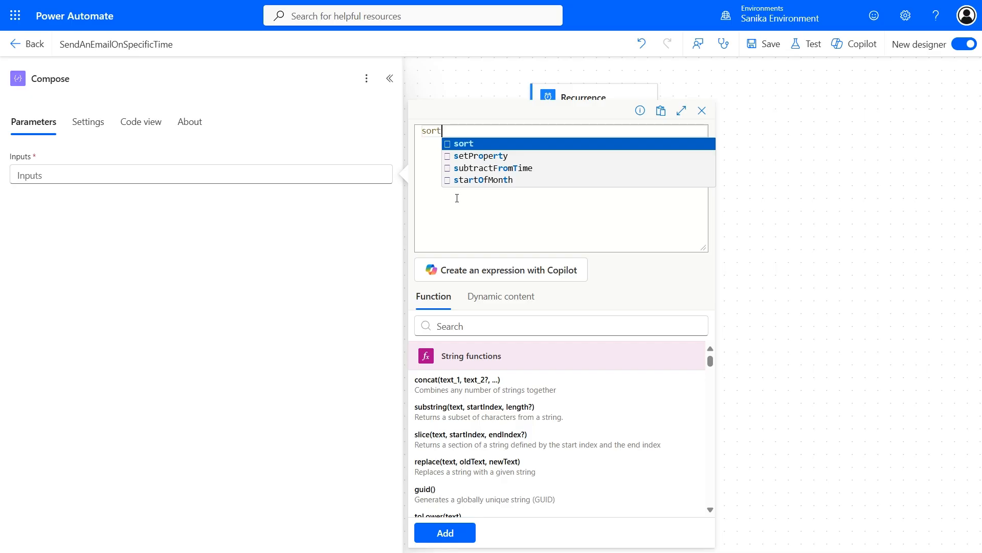
key(Return)
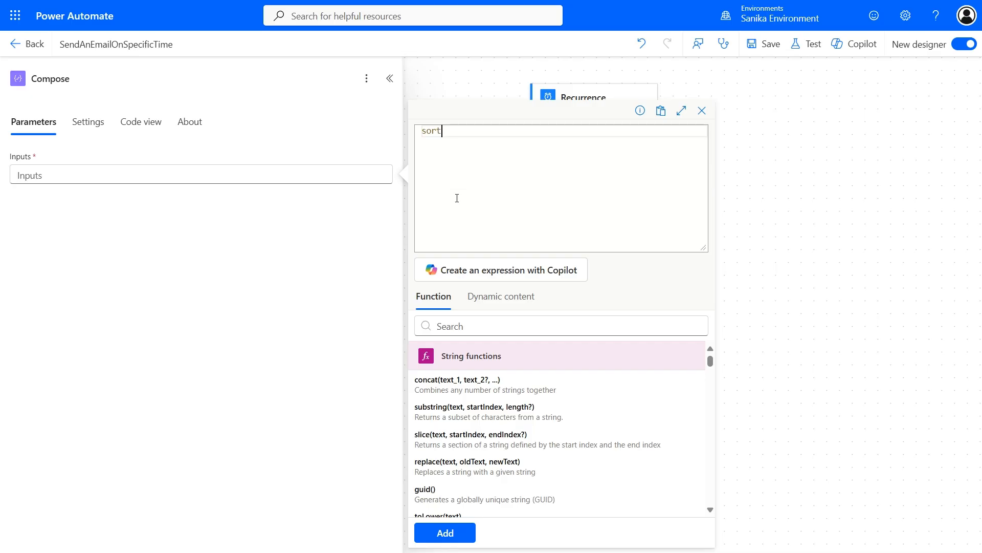
text(()
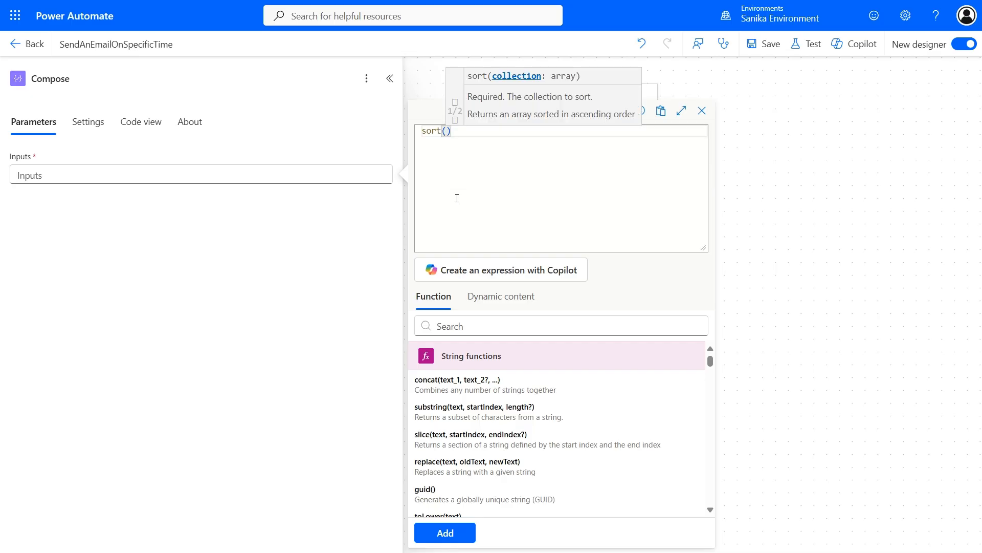
click(501, 297)
click(462, 393)
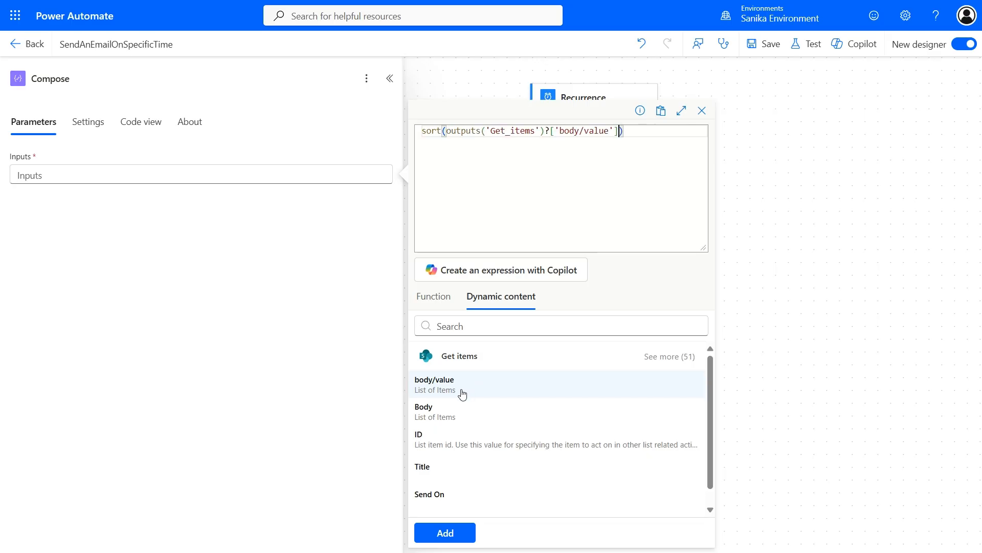
text(,'SendOn)
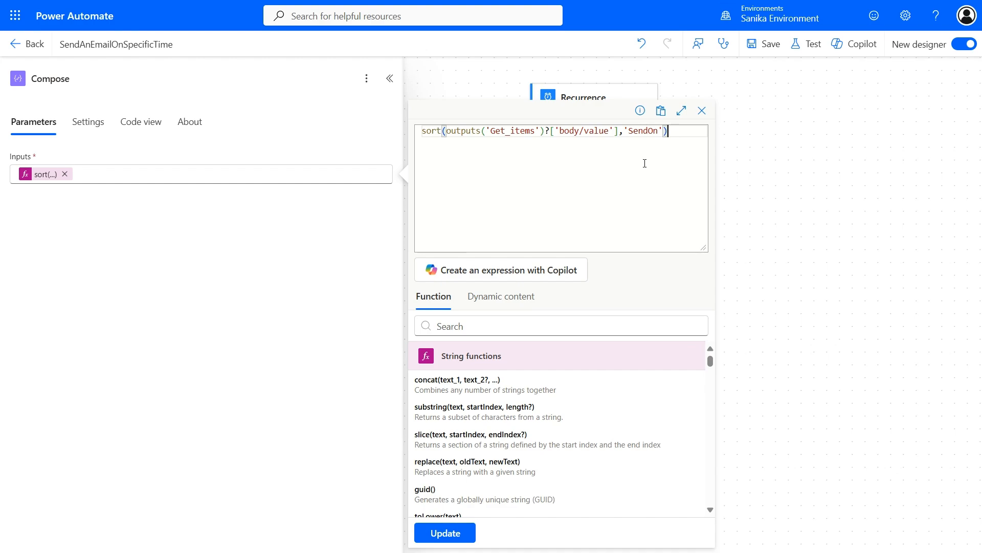
double_click(647, 131)
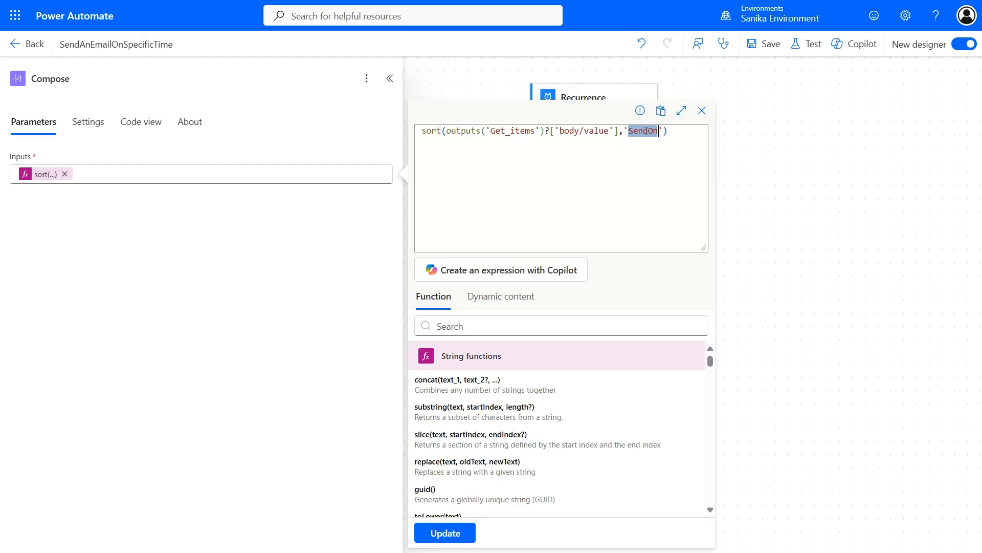
click(443, 532)
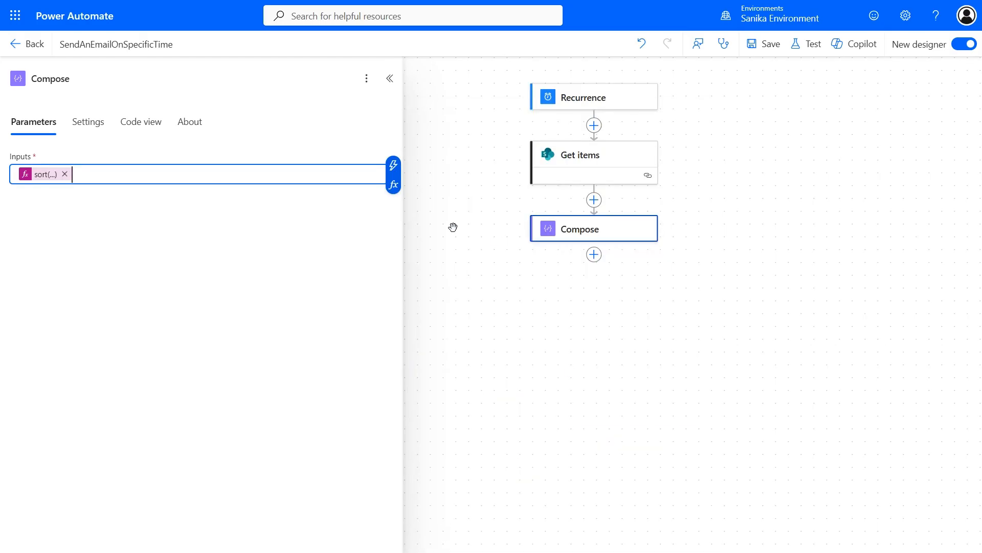
Step: Rename the Compose step to Sorting
double_click(76, 79)
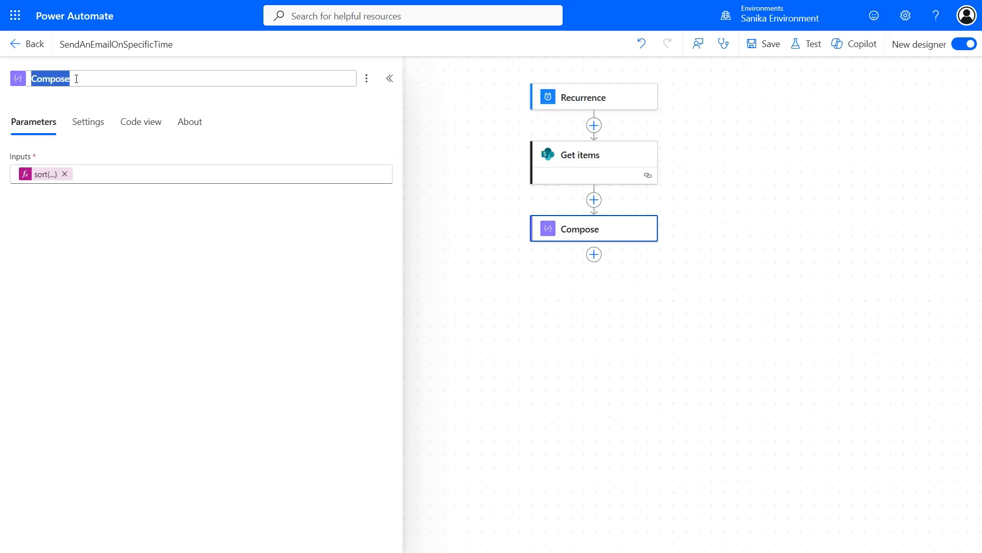
text(Sorting)
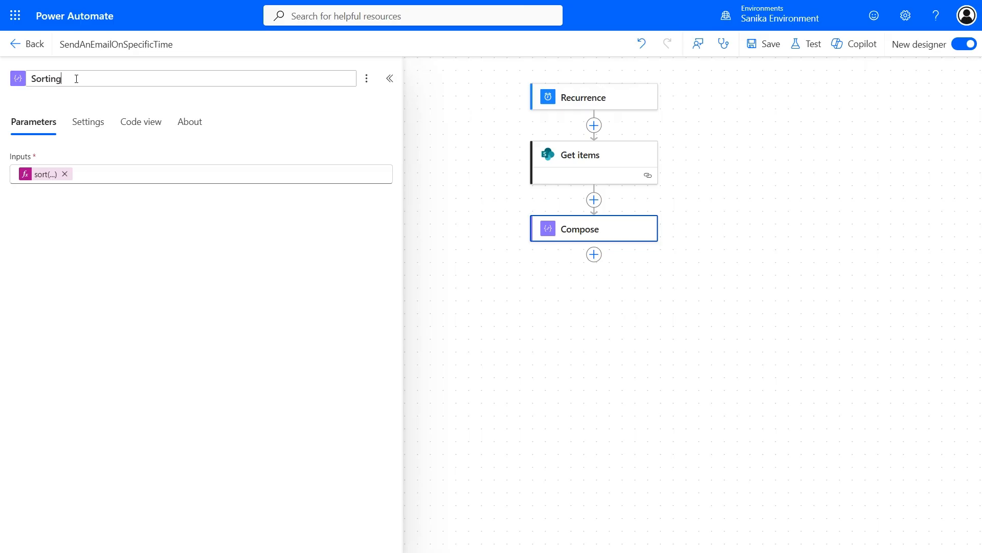
click(594, 256)
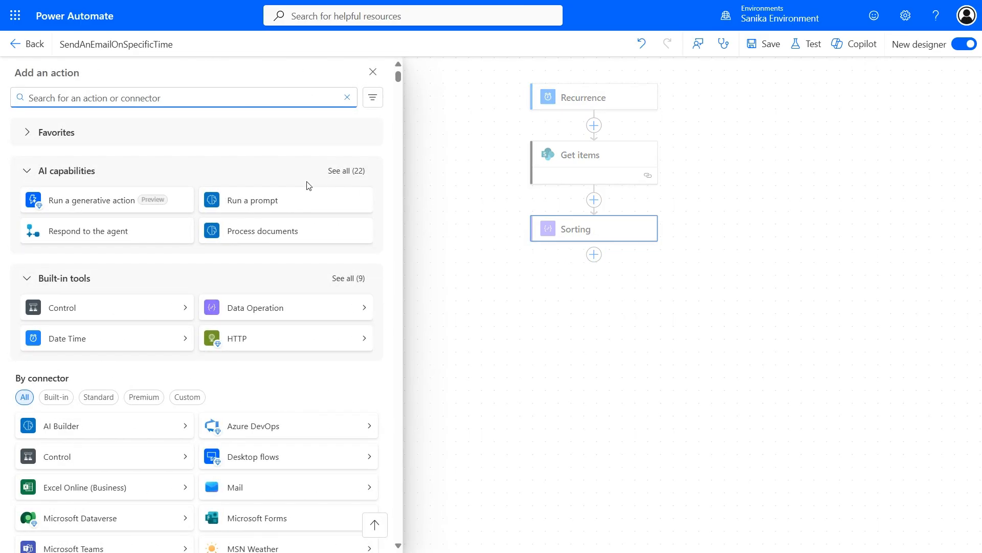
Step: Insert a Control > Apply to each loop after Sorting, using Sorting Outputs as its input
click(603, 302)
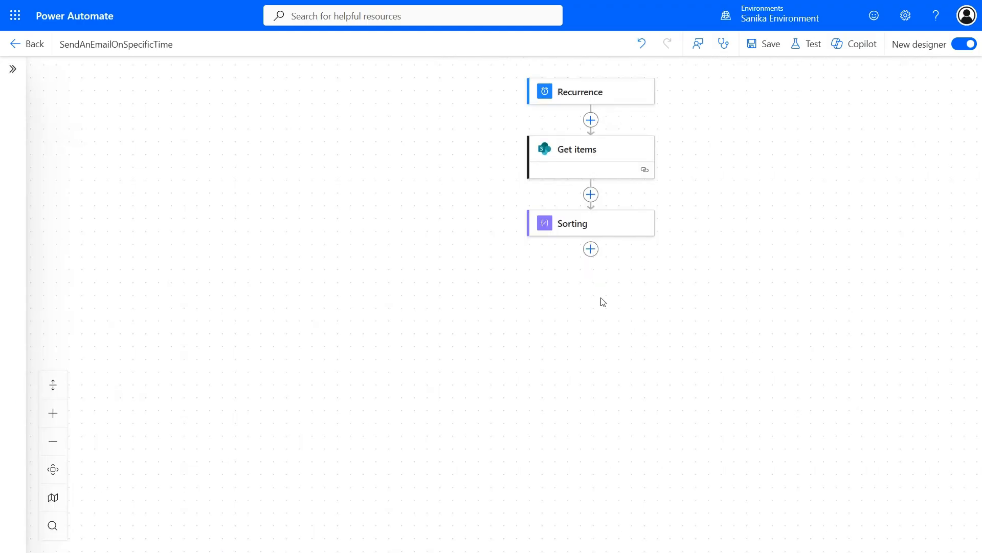
click(592, 249)
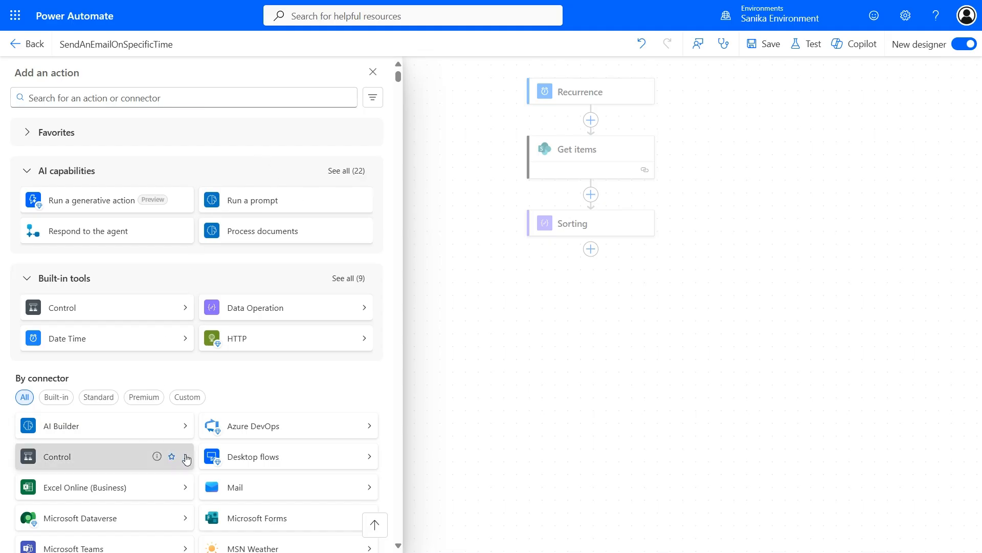
click(187, 457)
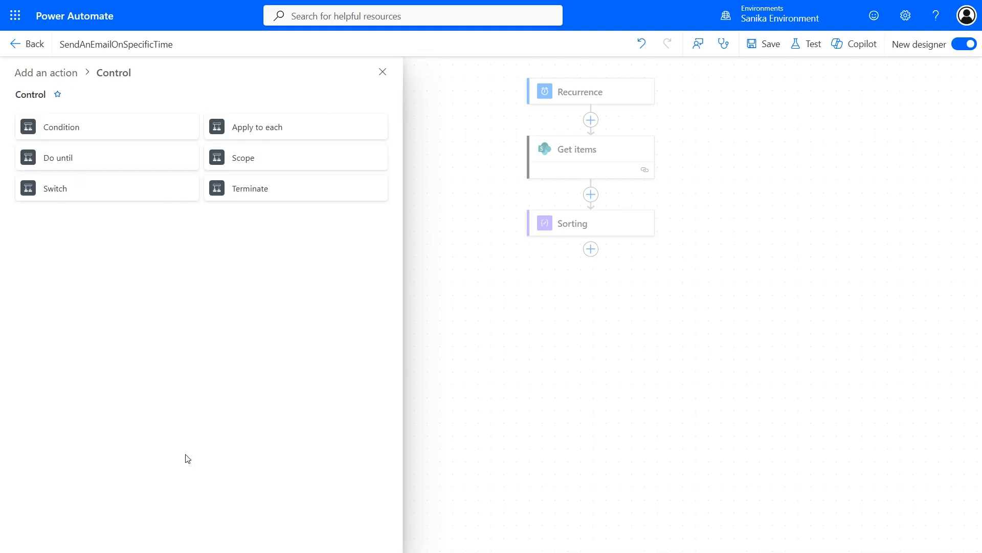
click(251, 137)
click(223, 177)
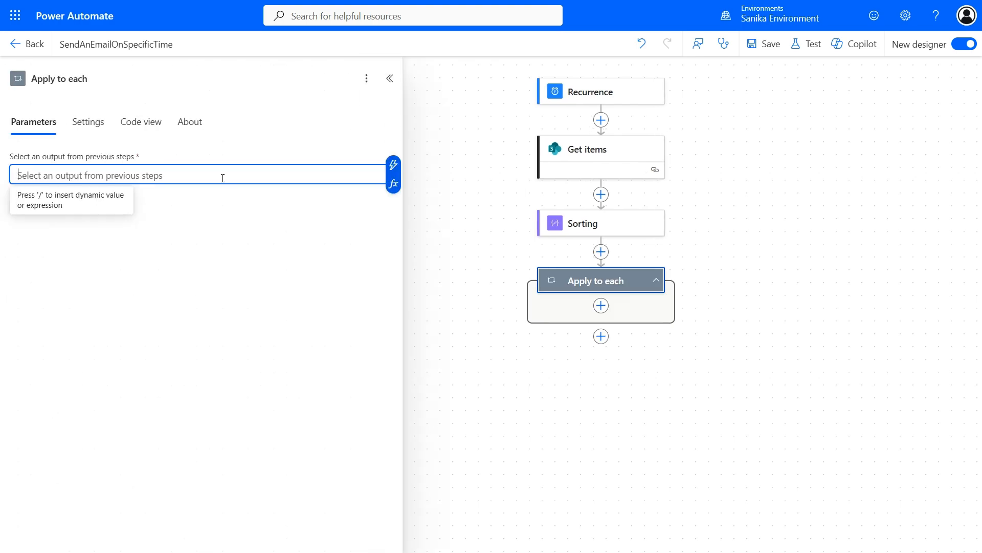
click(398, 175)
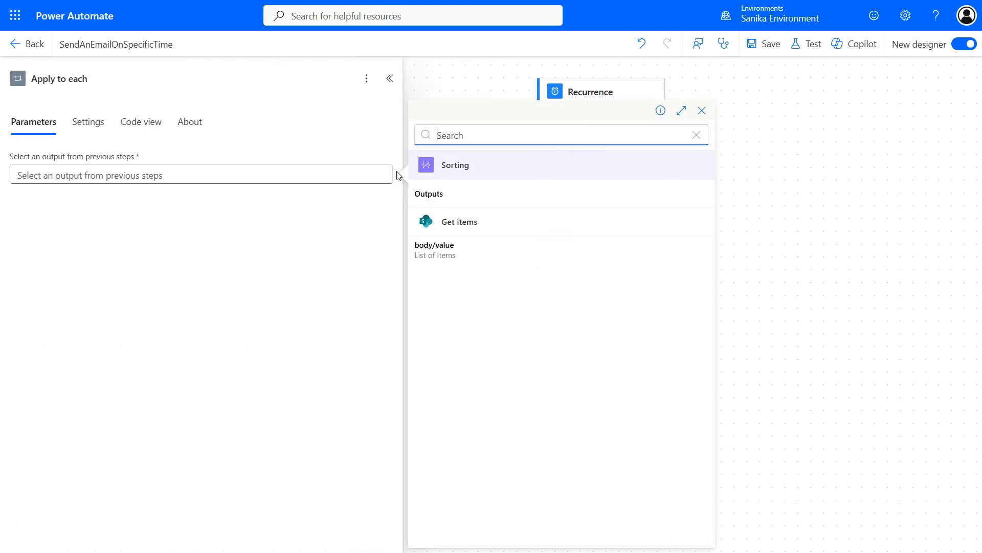
click(467, 198)
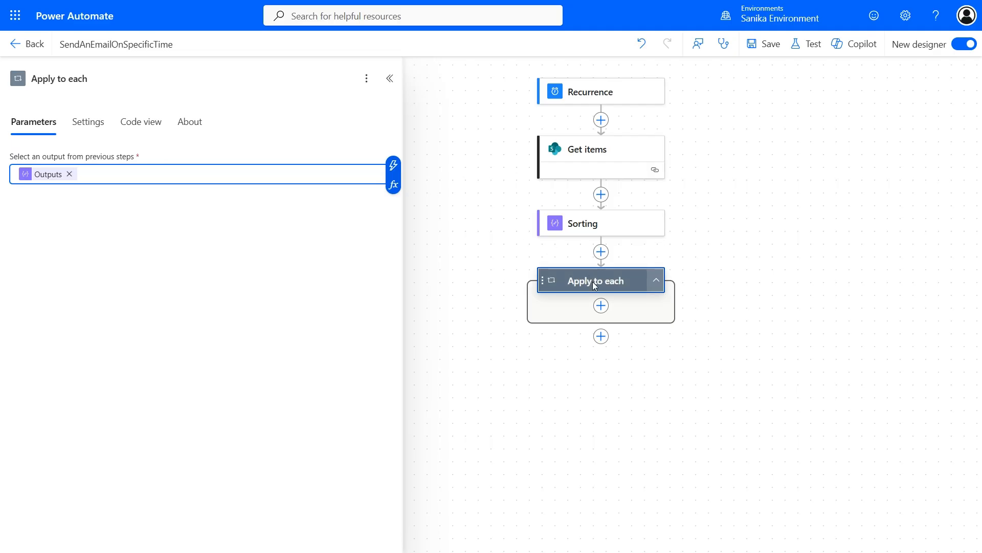
click(601, 307)
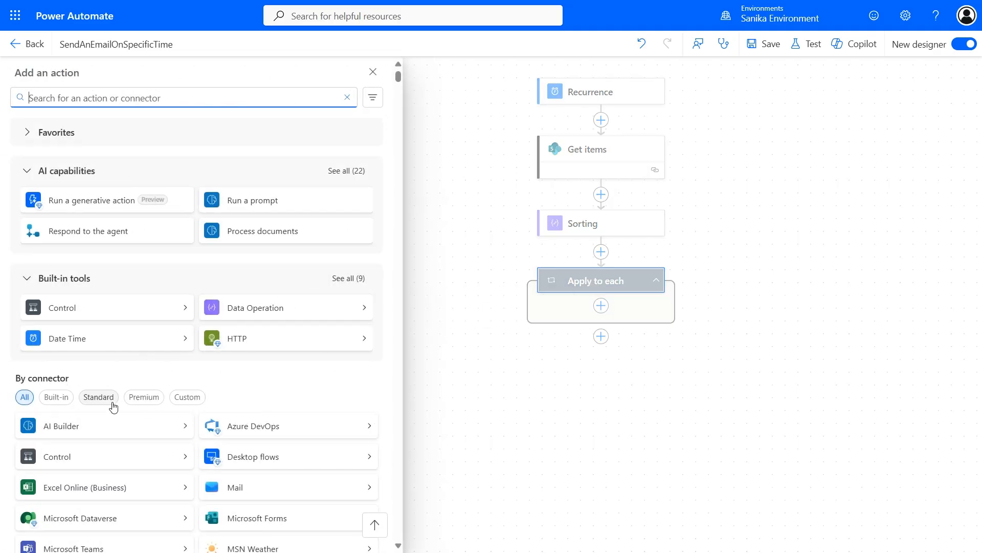
Step: Add a Schedule Delay Until action inside the Apply to each loop
click(62, 398)
scroll(302, 394, down, 2)
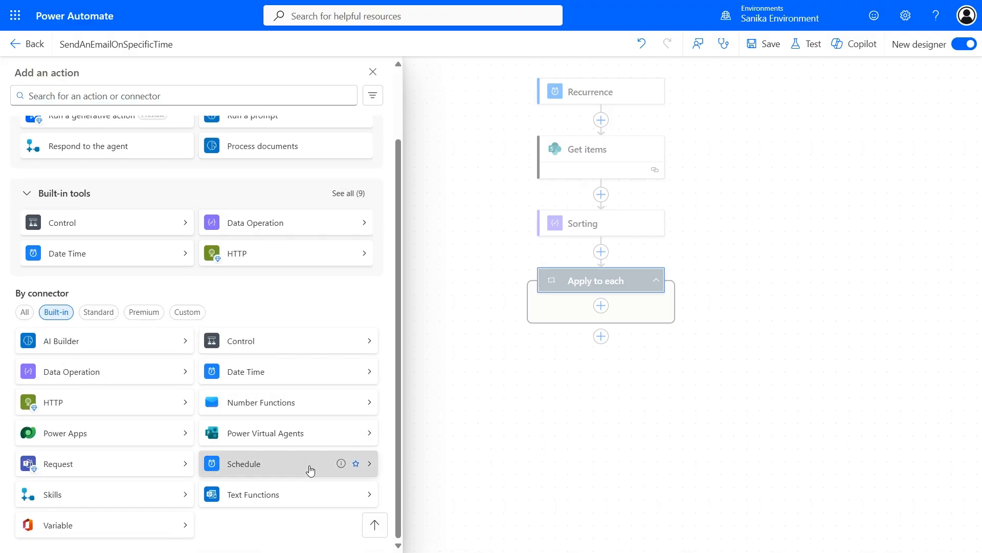
click(309, 467)
click(275, 129)
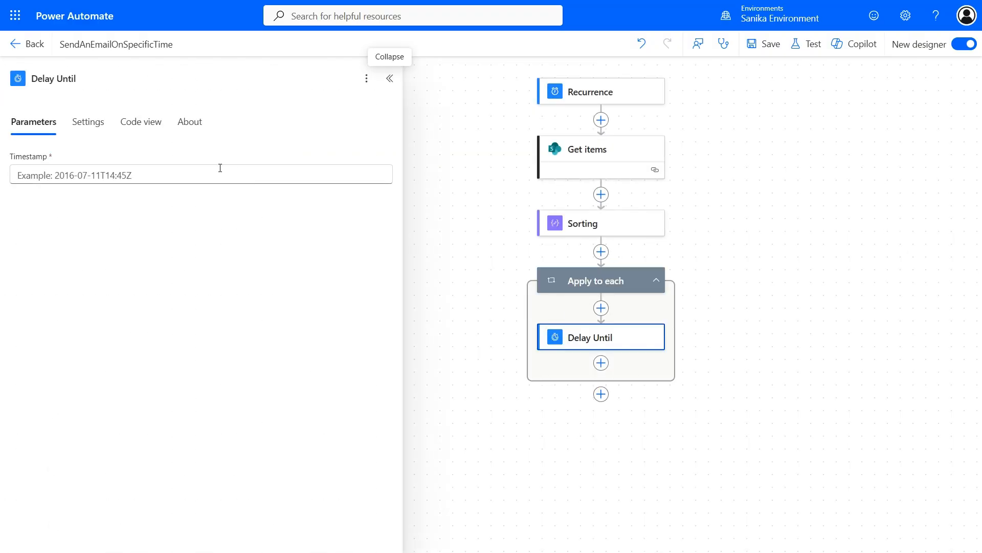
Step: Set the Delay Until Timestamp to item()?['SendOn'], confirming the field name in the run output
click(220, 169)
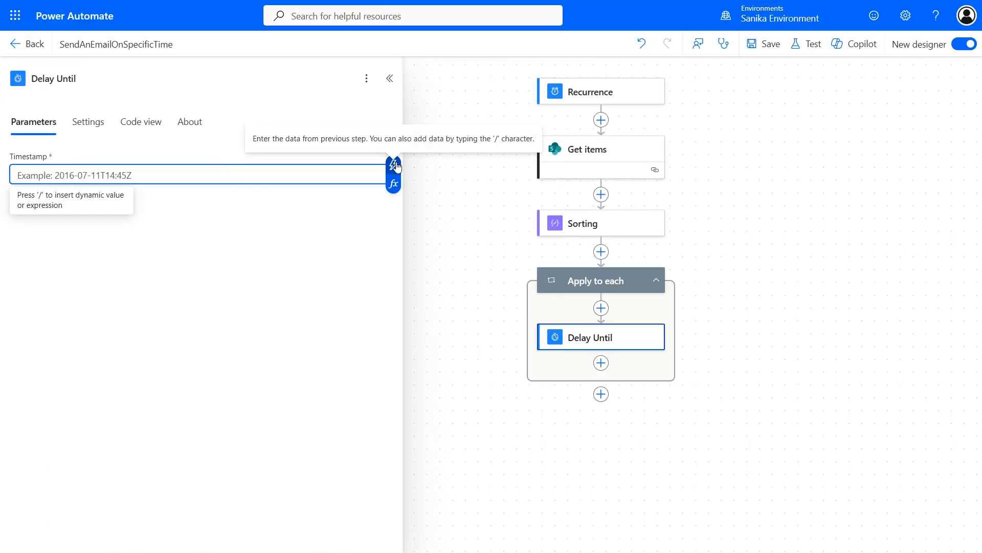
click(393, 163)
click(312, 170)
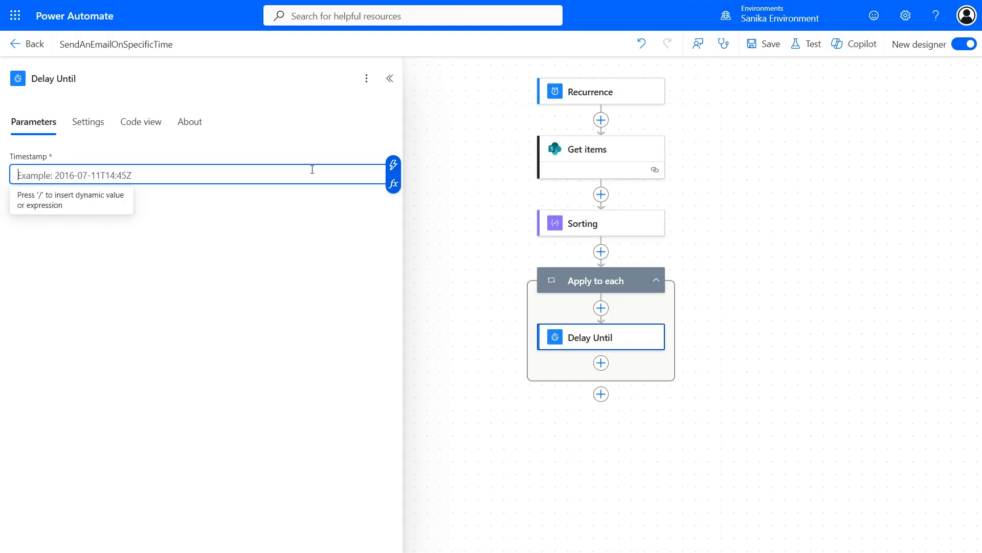
click(393, 183)
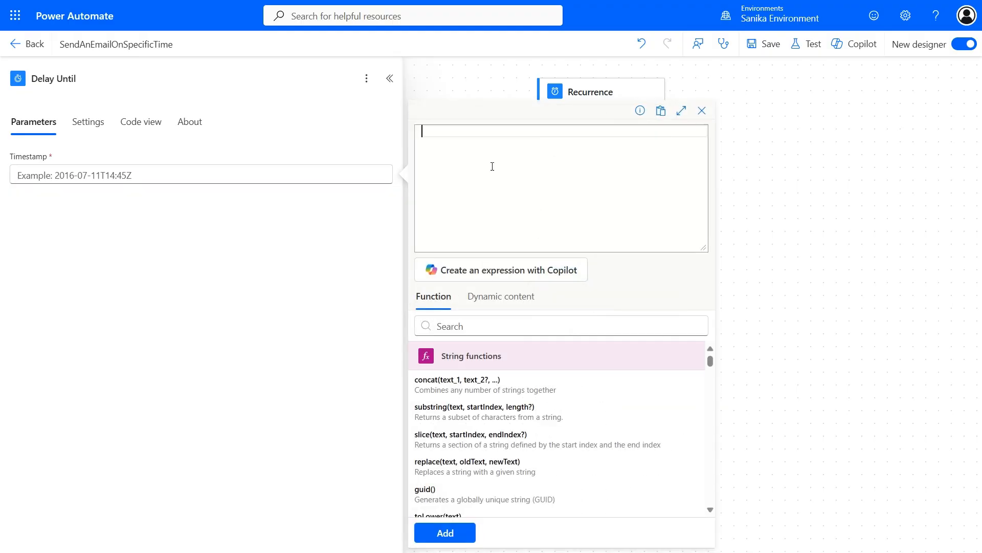
text(item()?['SendOn)
click(465, 532)
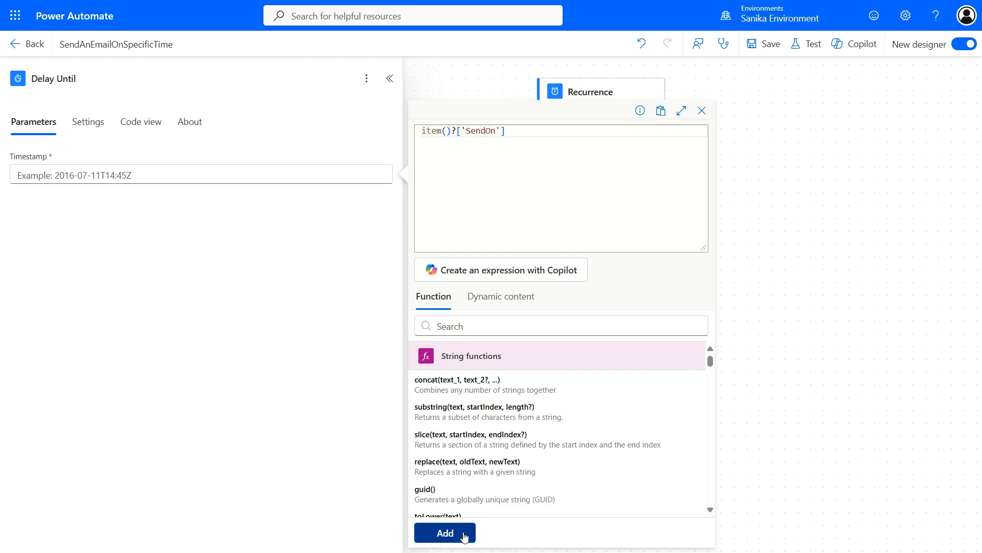
click(514, 2)
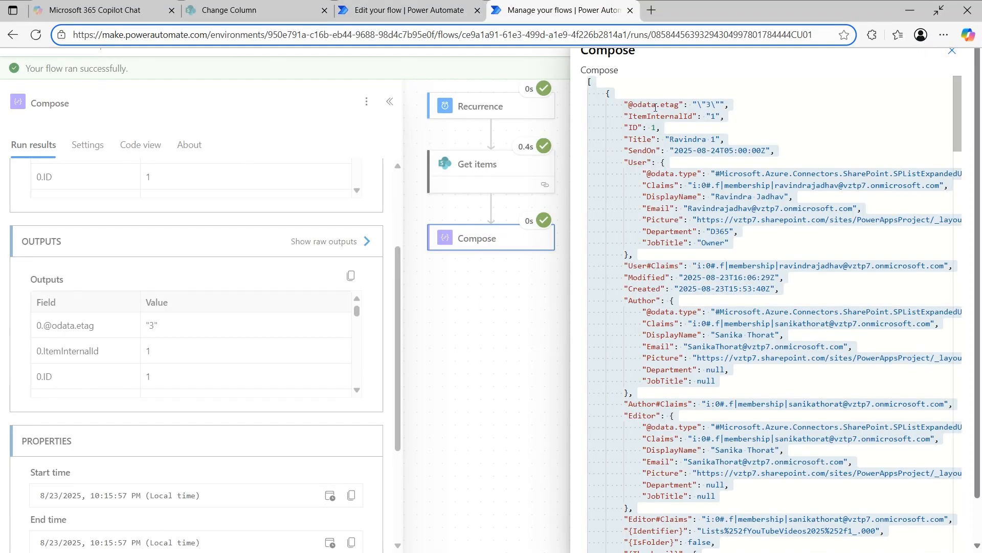
double_click(641, 150)
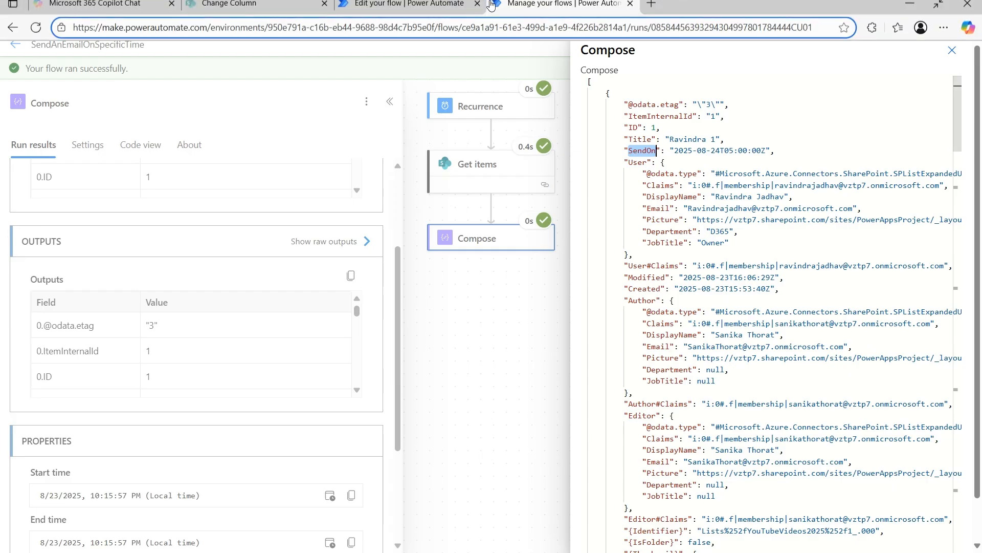
click(409, 9)
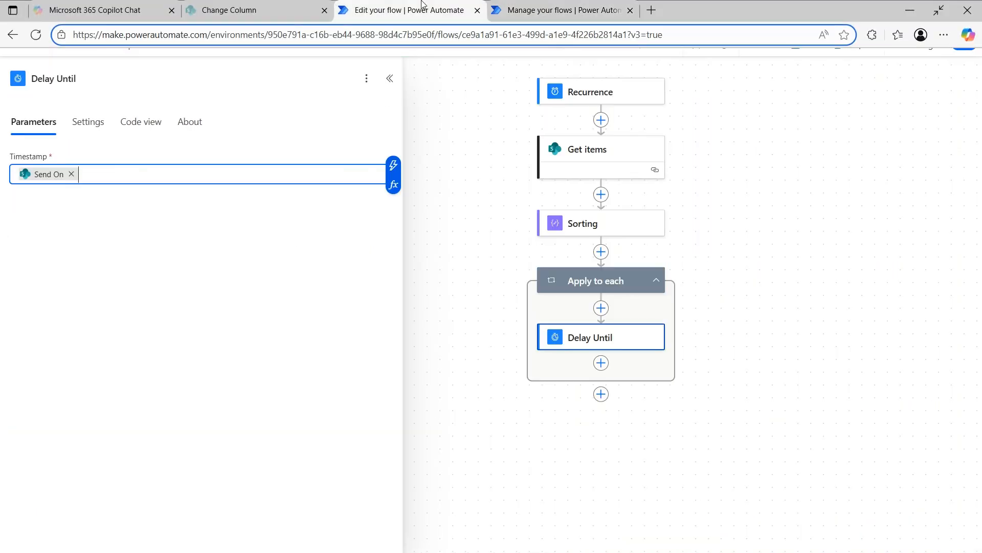
Step: Insert Office 365 Outlook's Send an email (V2) action right after Delay Until in the loop
click(602, 363)
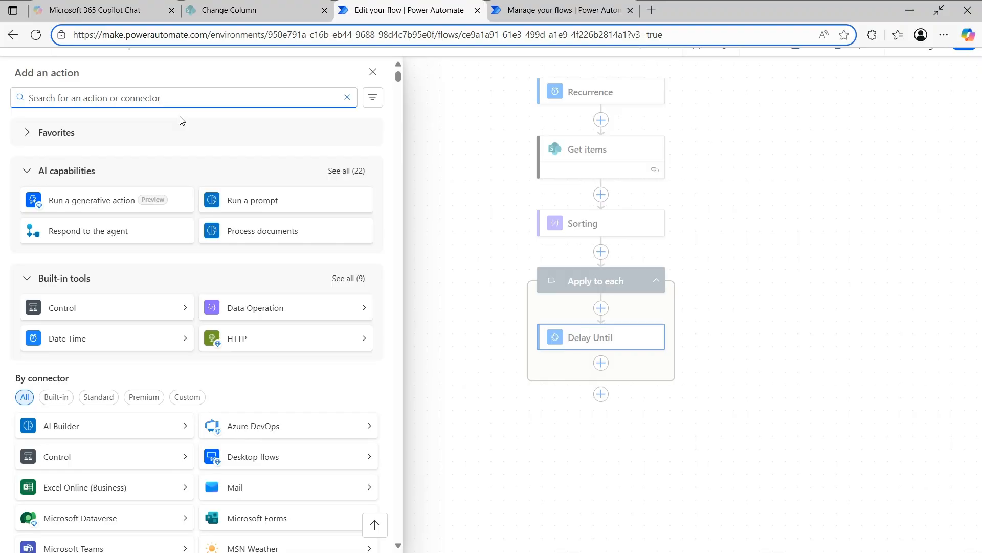
text(send)
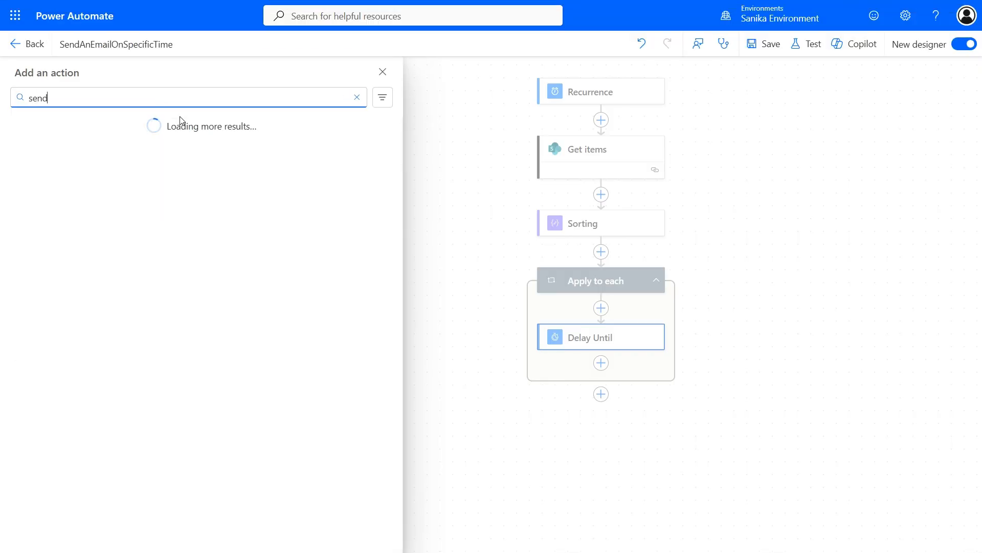
text( email v2)
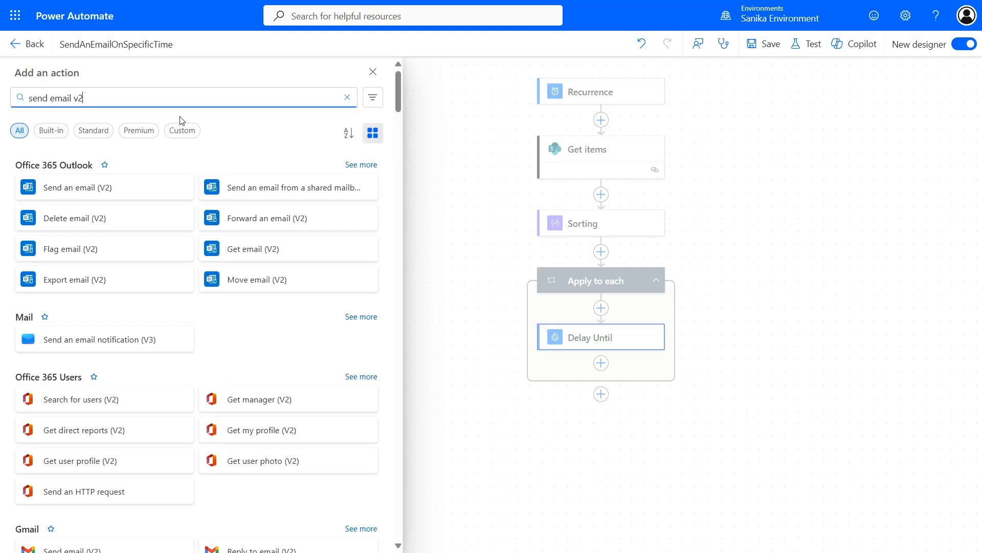
click(102, 190)
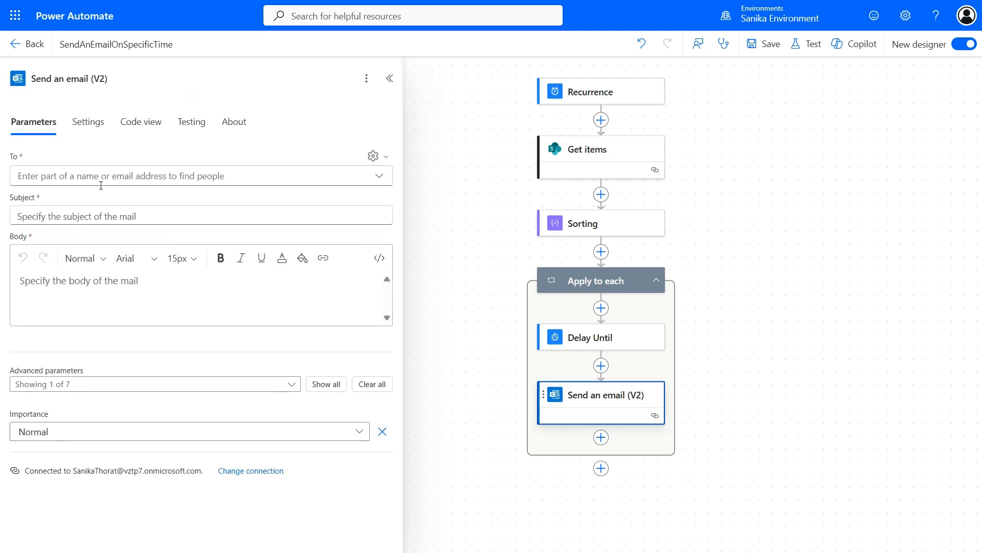
Step: Begin the To field expression as item()?['User' in the expression editor
click(373, 155)
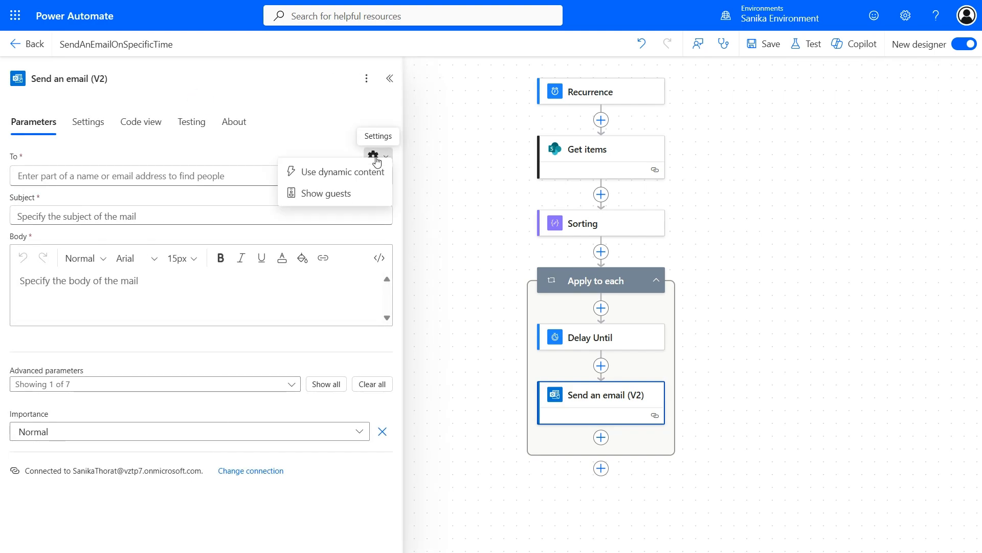
click(364, 179)
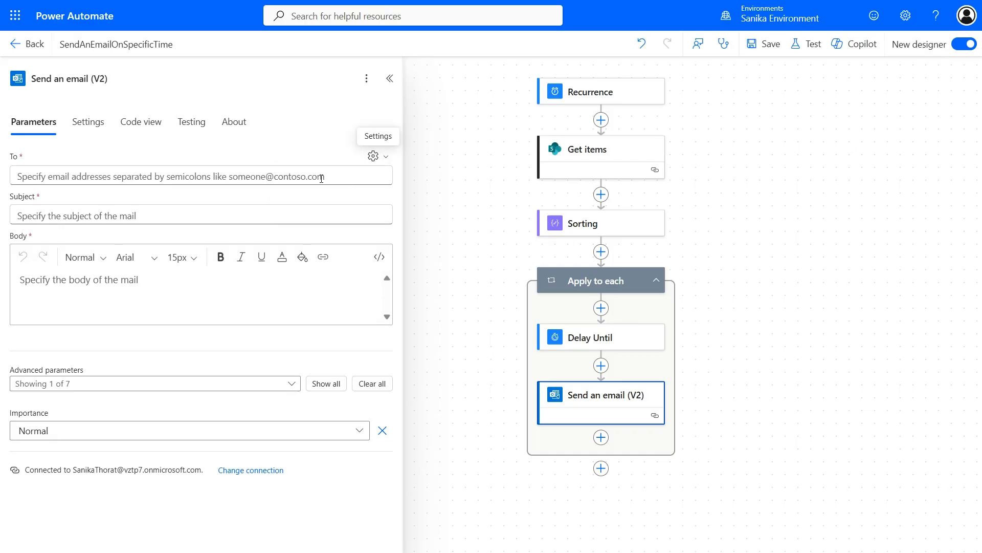
click(383, 177)
click(393, 184)
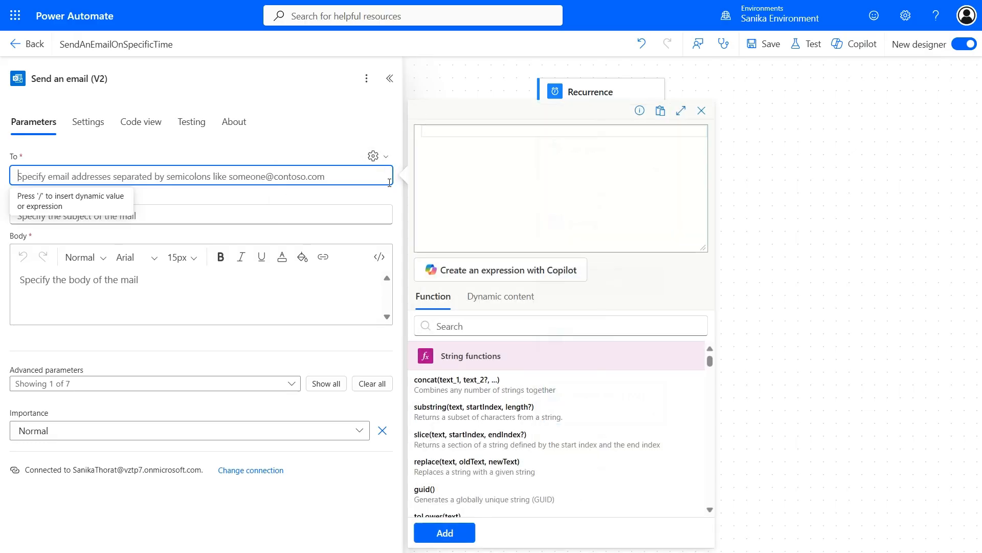
text(ite)
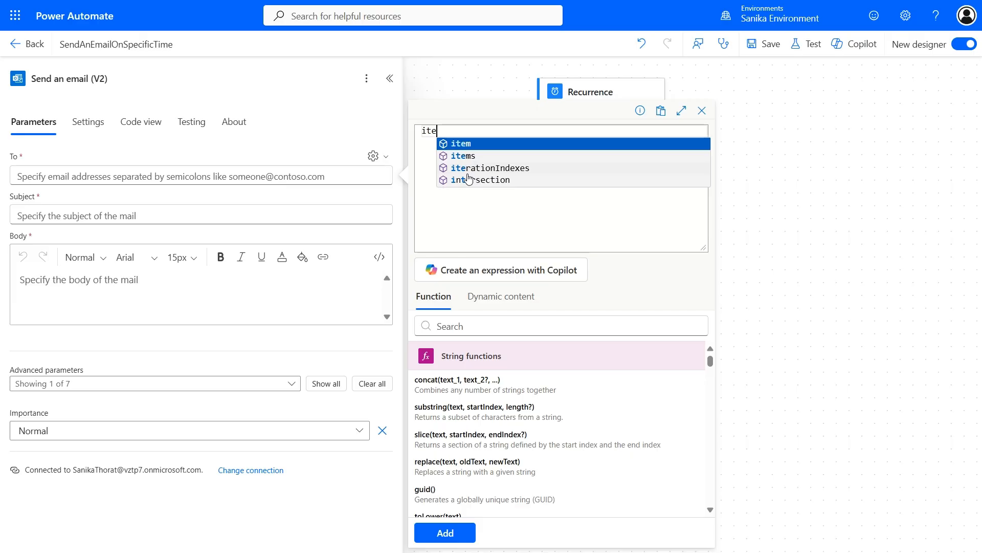
key(Return)
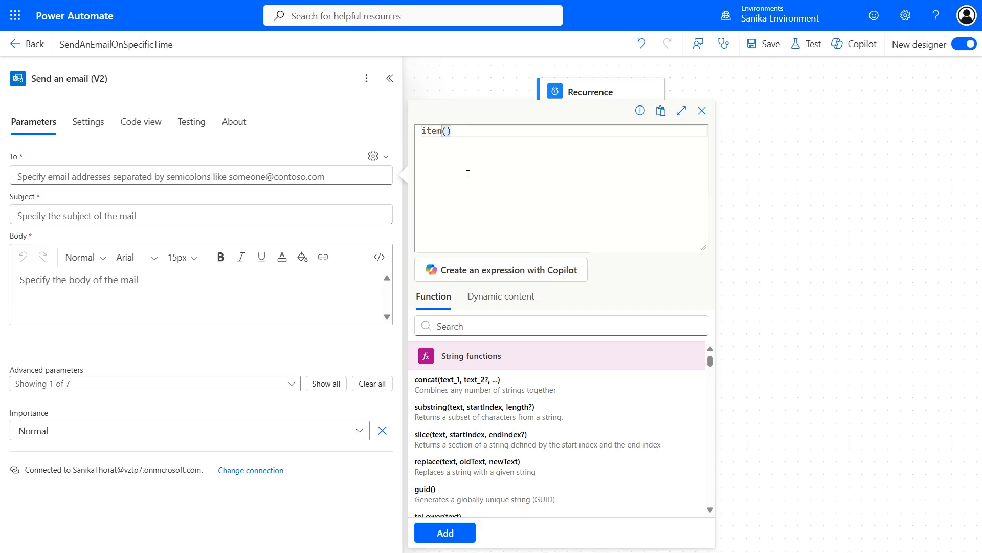
text(?[)
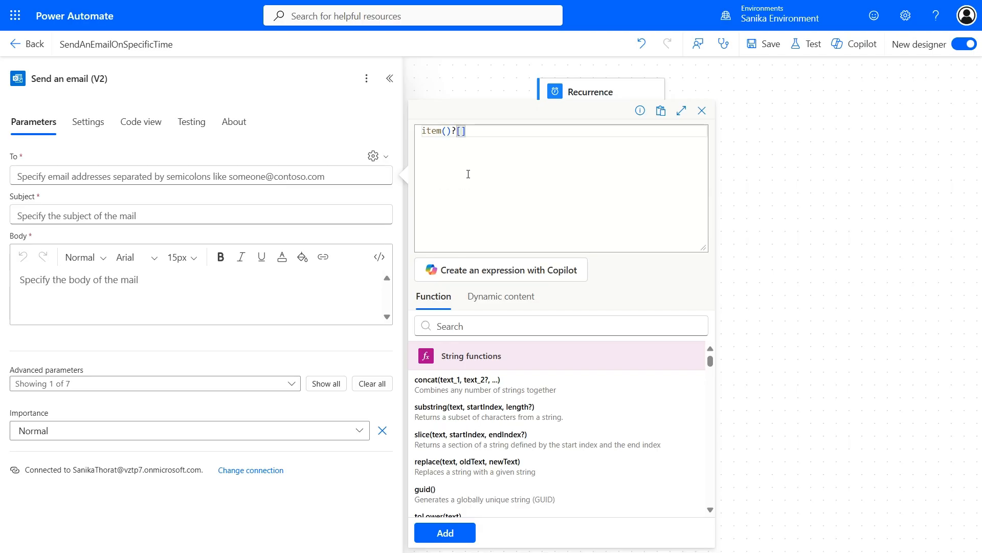
text('Us)
key(BackSpace)
key(BackSpace)
text(User)
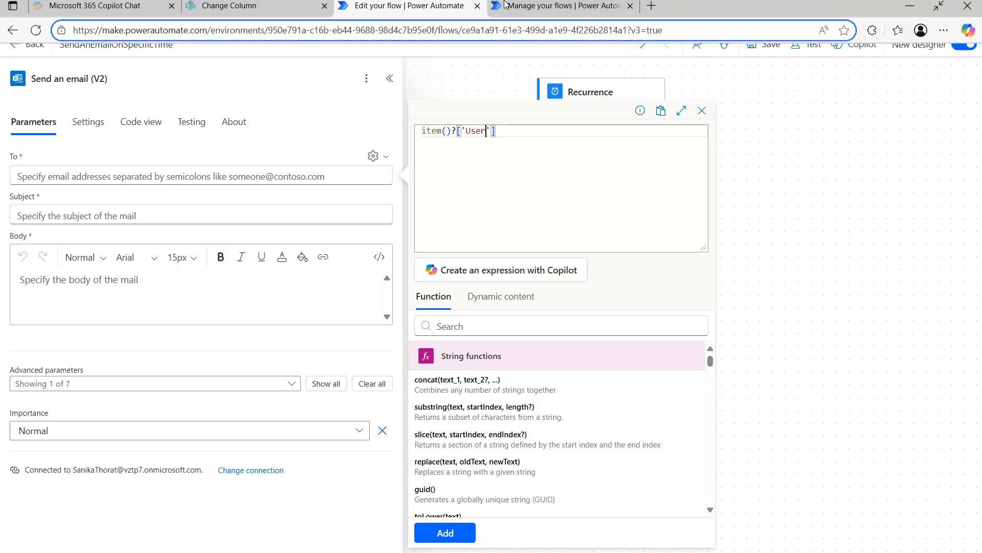
Step: Verify field names in the run output, then finish and add item()?['User']?['Email'] as recipient
click(563, 10)
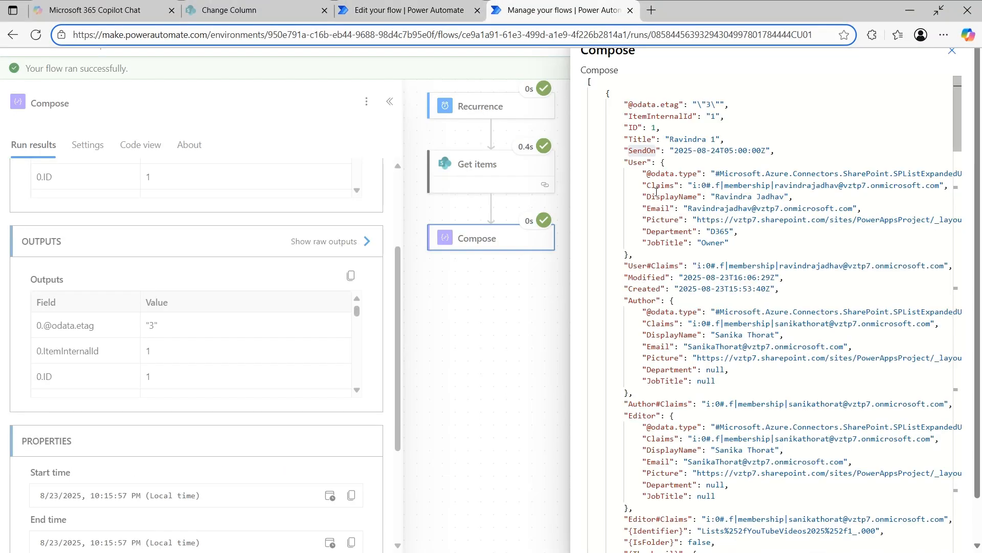
double_click(640, 162)
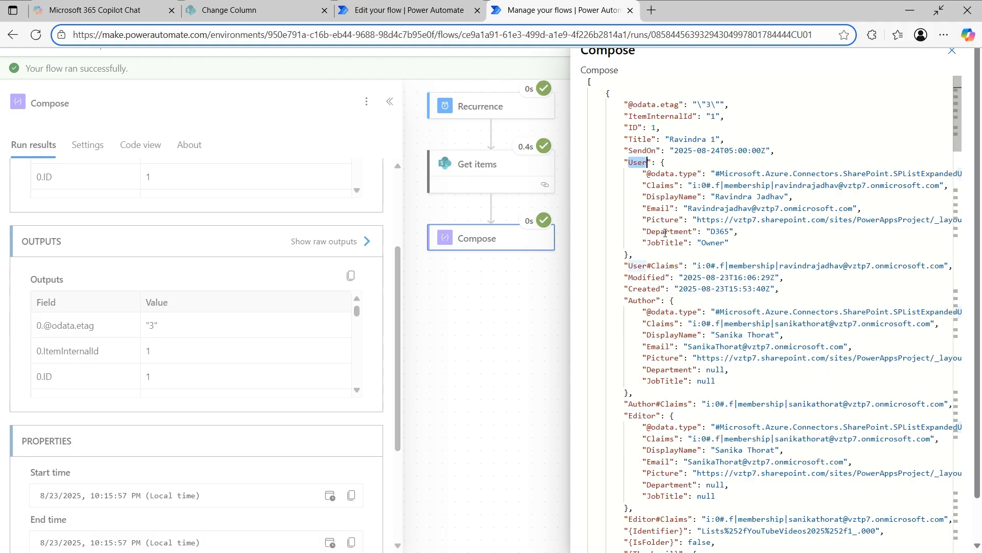
double_click(659, 209)
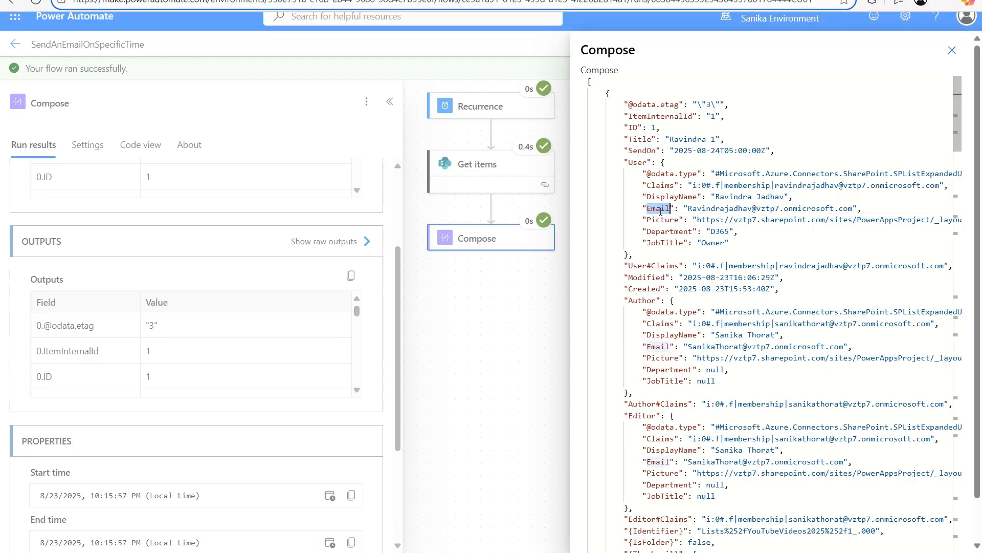
click(404, 8)
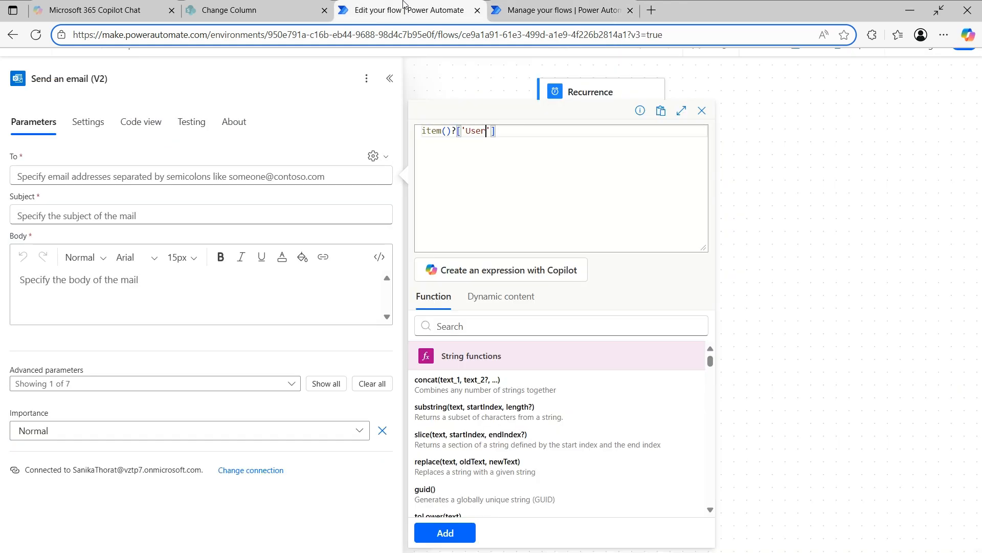
double_click(476, 131)
click(522, 131)
text(?[)
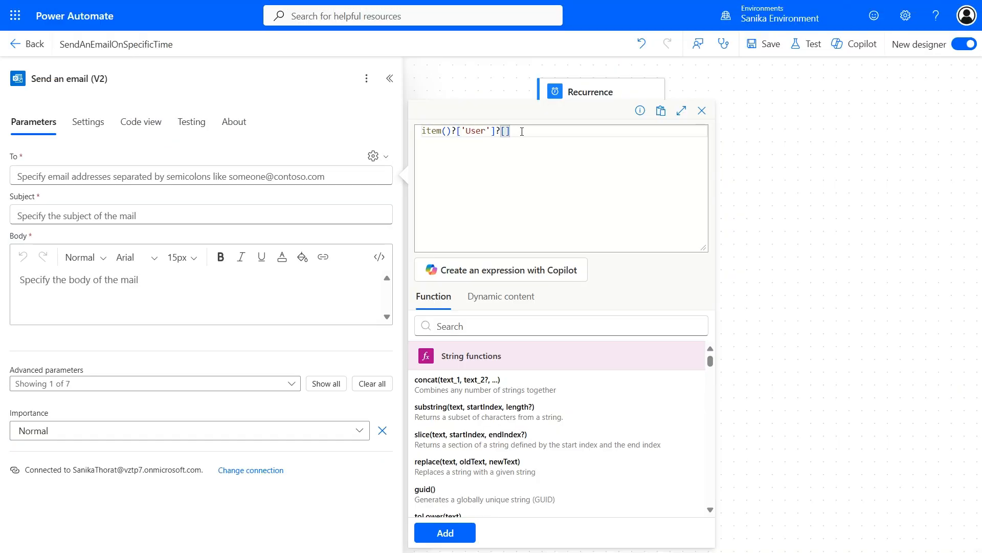
text('Email)
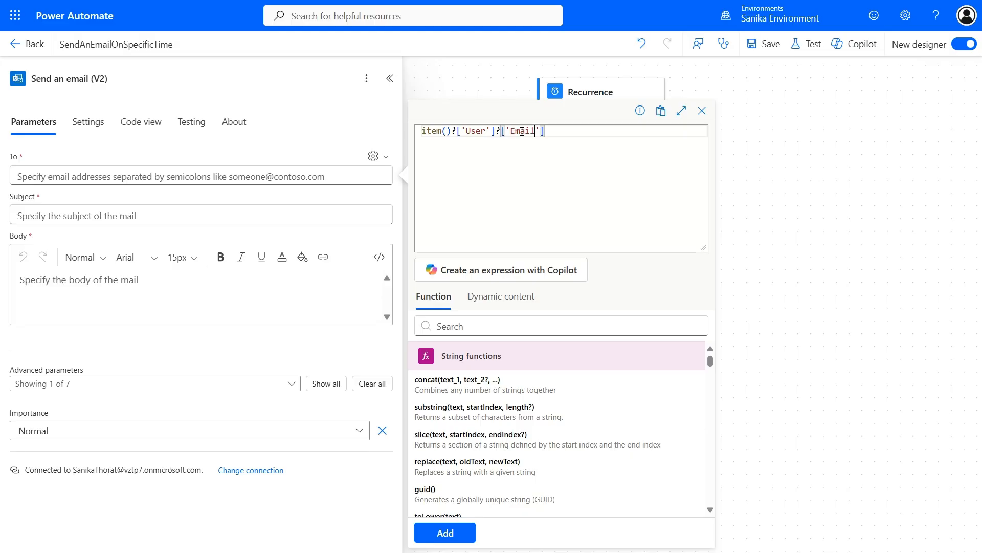
click(462, 523)
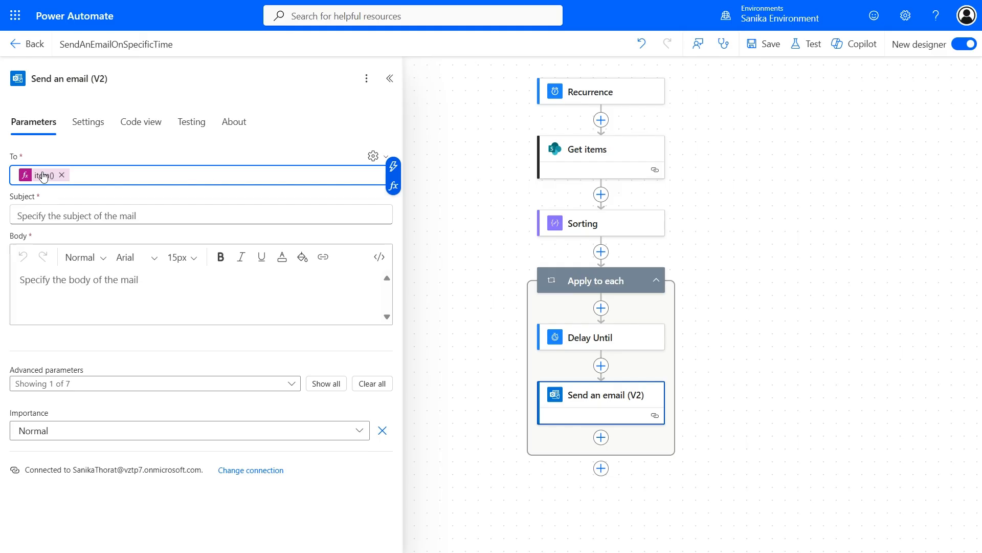
Step: Type 'Time :' into the email subject
click(78, 216)
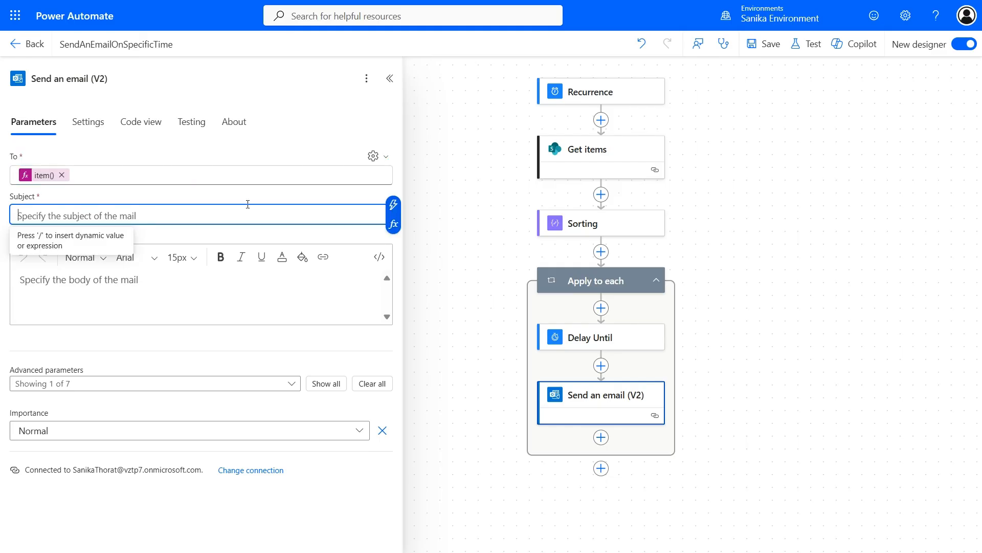
text(Time )
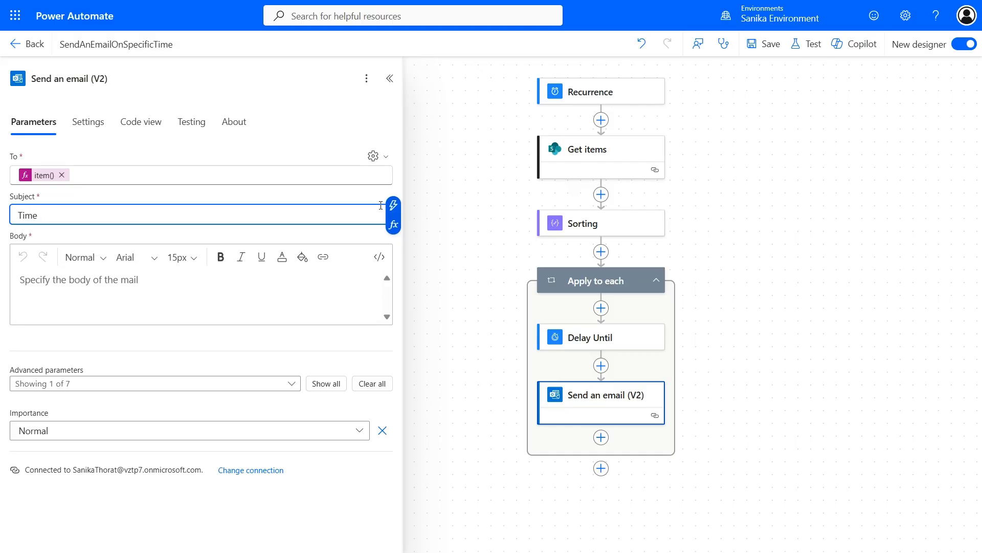
text(:)
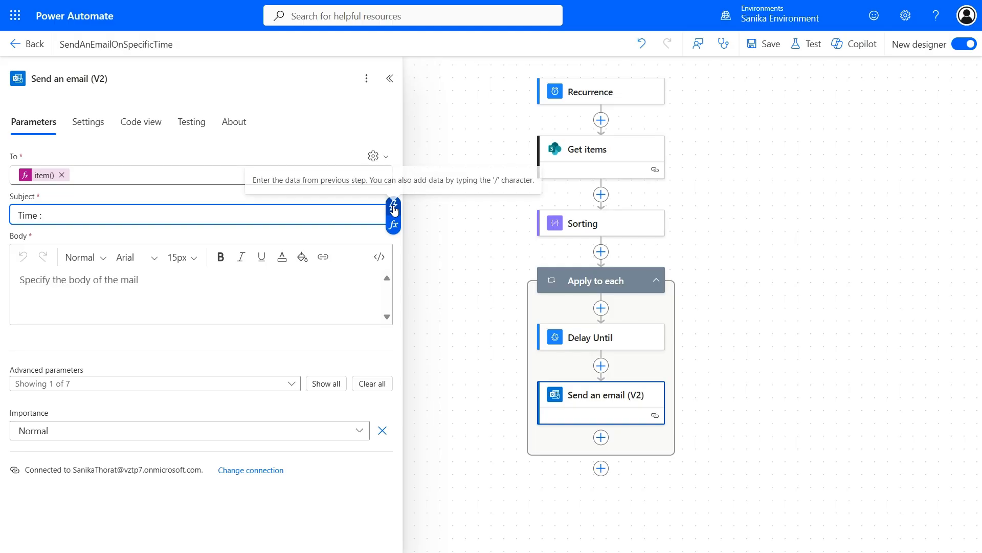
click(393, 205)
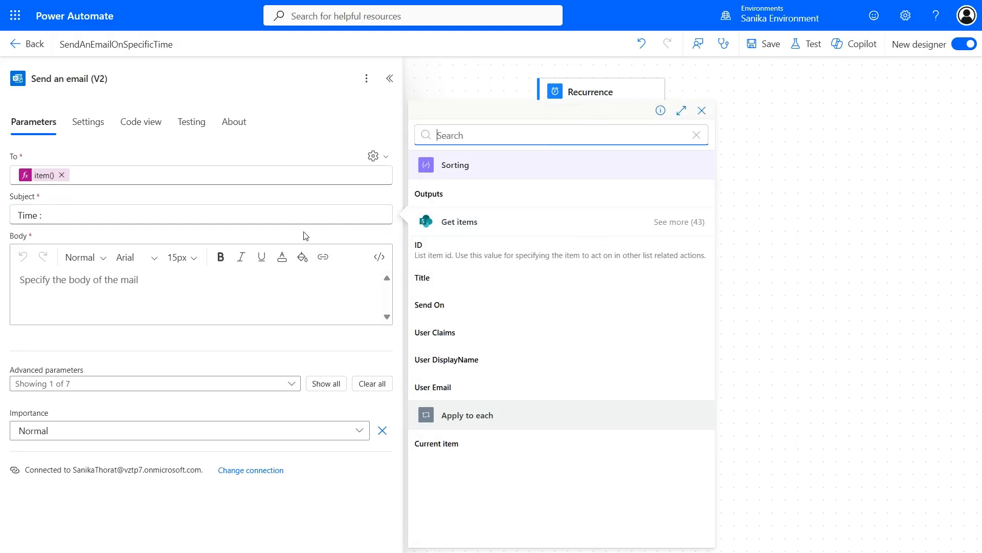
click(298, 217)
Step: Copy the Send On token from Delay Until's Timestamp and paste it after 'Time :'
click(574, 346)
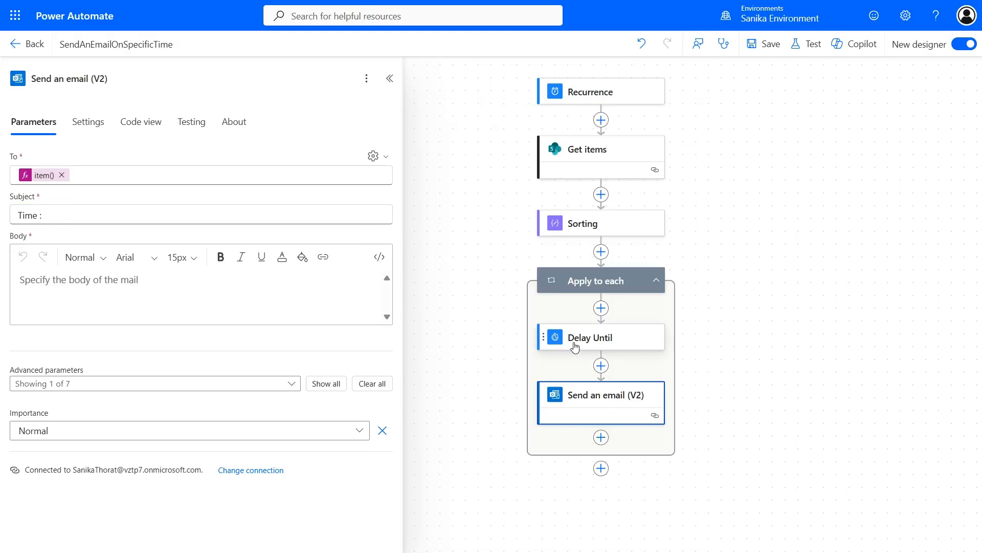
click(175, 175)
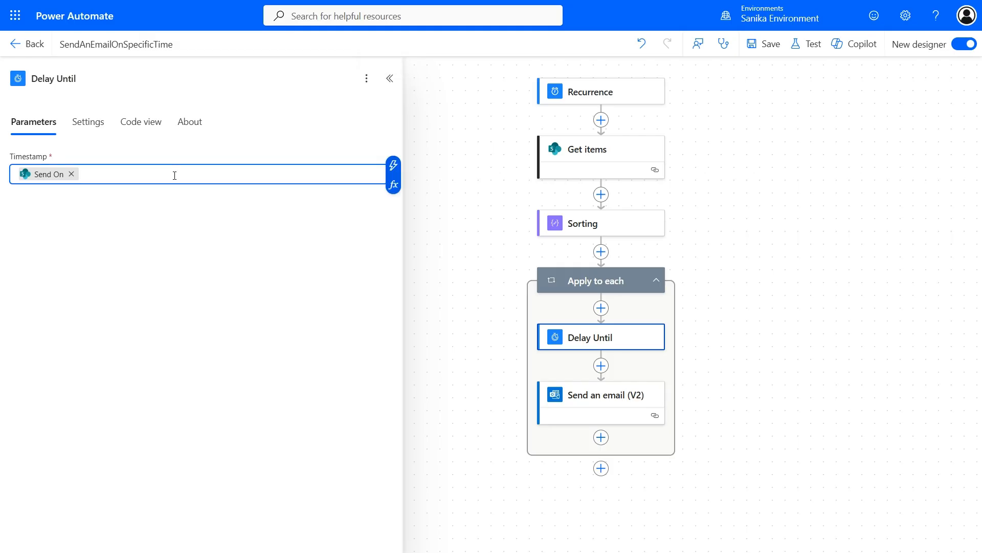
key(ctrl+a)
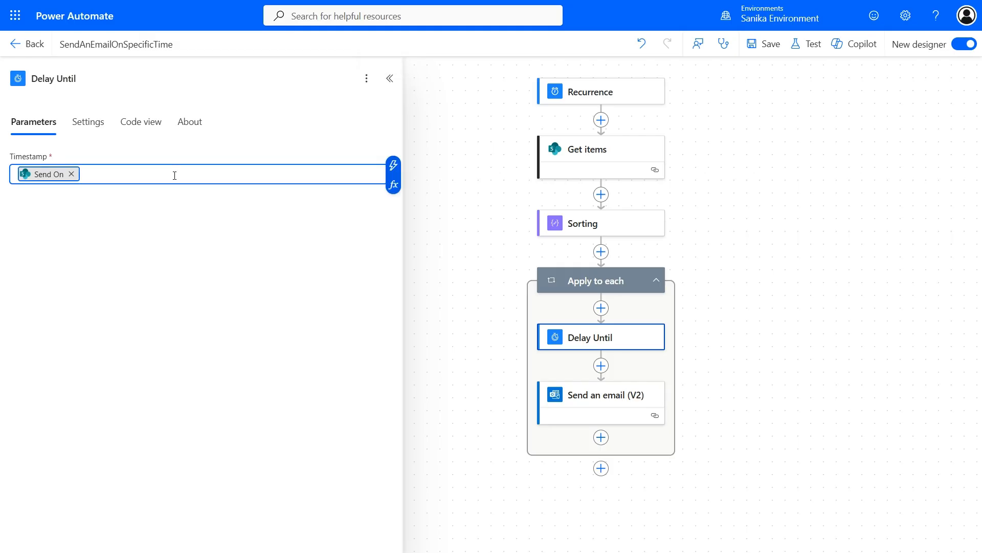
click(612, 399)
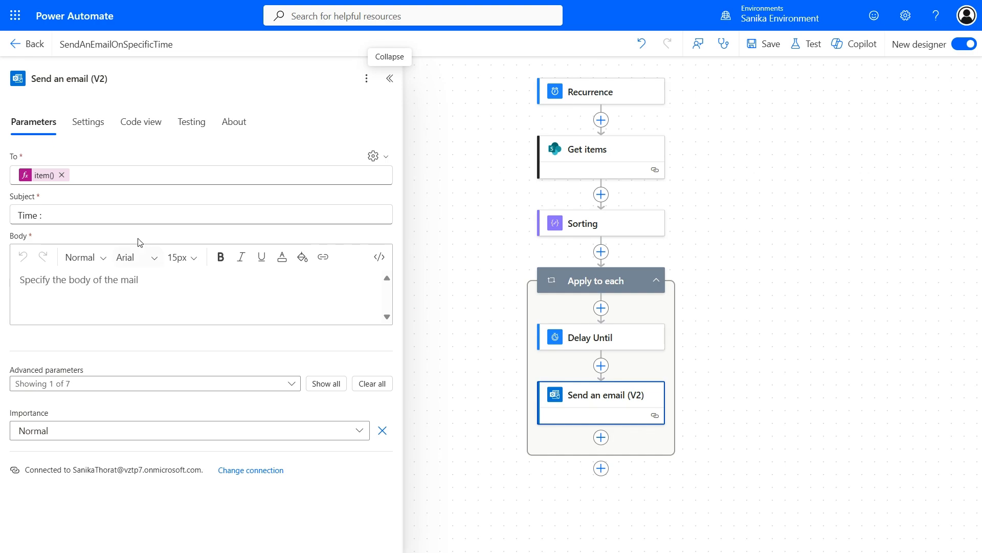
click(112, 212)
key(ctrl+v)
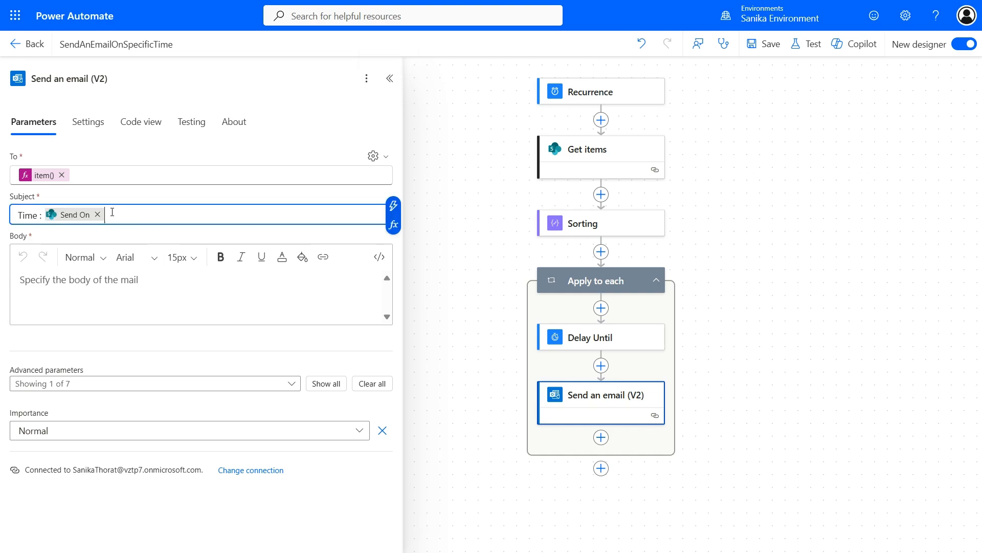
click(112, 289)
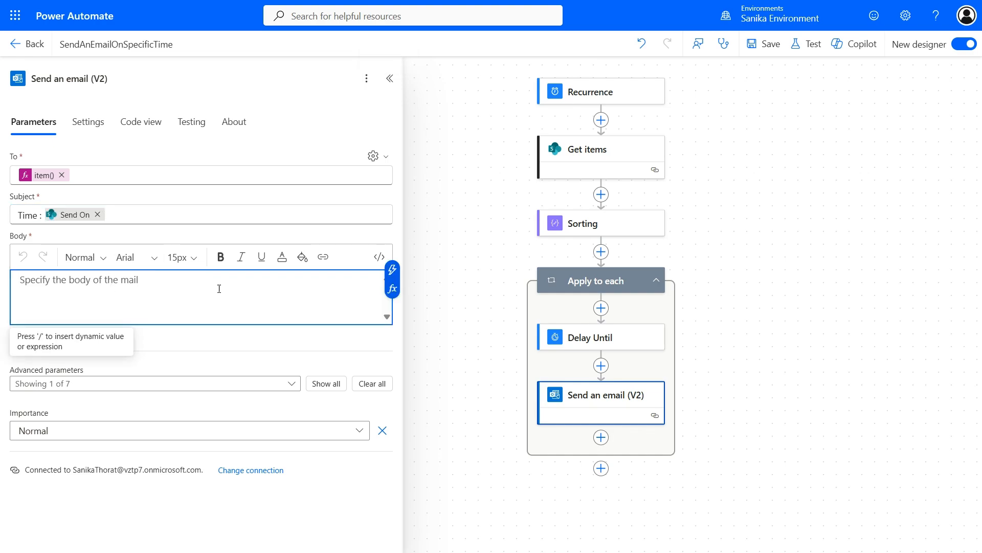
click(390, 271)
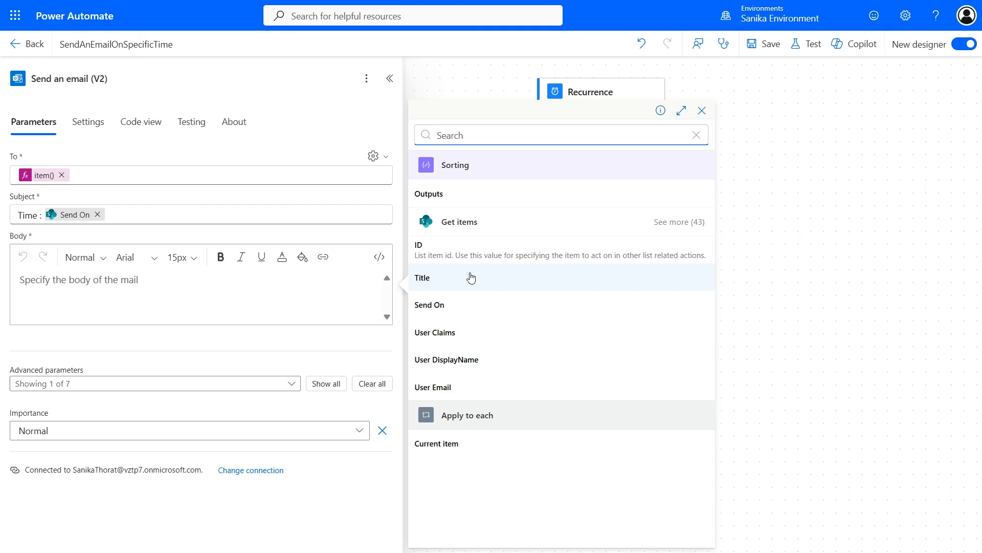
Step: Set the email body to the expression item()?['Title']
click(145, 284)
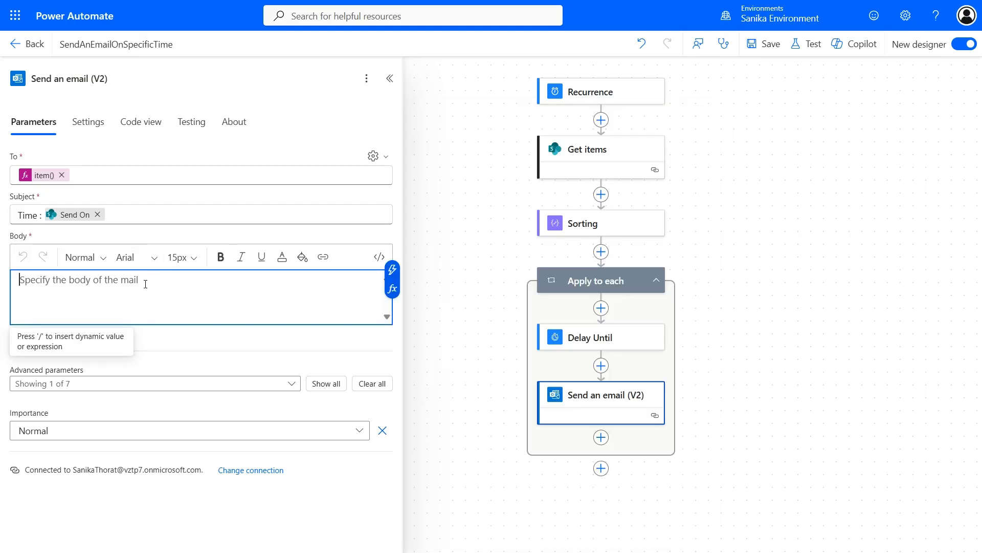
click(390, 269)
click(285, 285)
click(393, 290)
text(i)
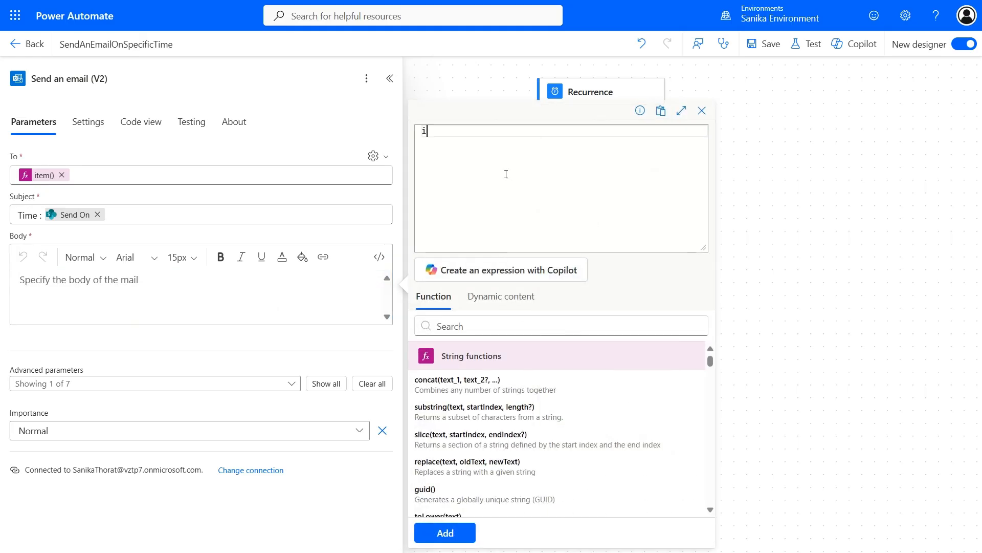
text(te)
key(Return)
text(?['Title)
click(450, 535)
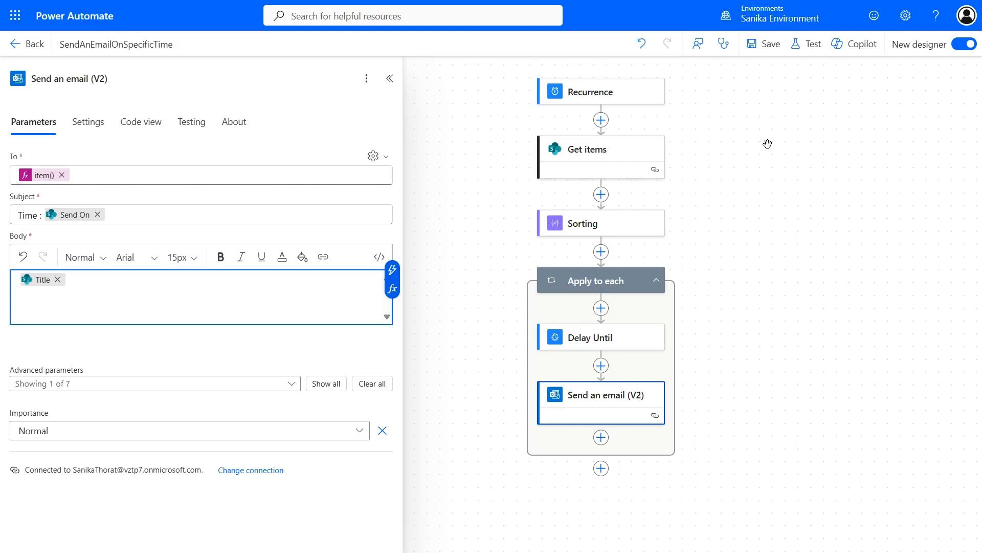
Step: Open the Test Flow pane from the designer toolbar
click(796, 48)
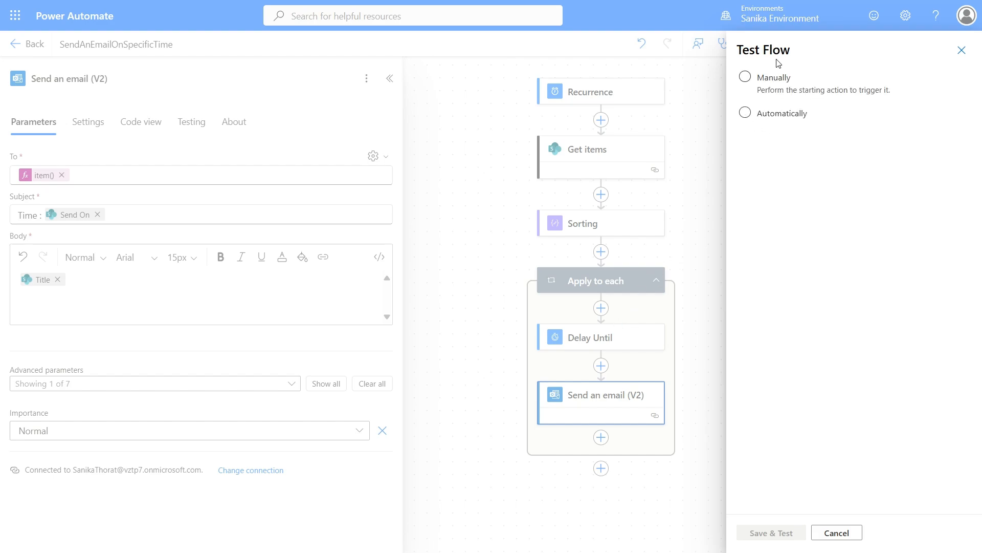
Step: Save and run a manual test of the flow, then close the Flow checker and warning notice
click(769, 78)
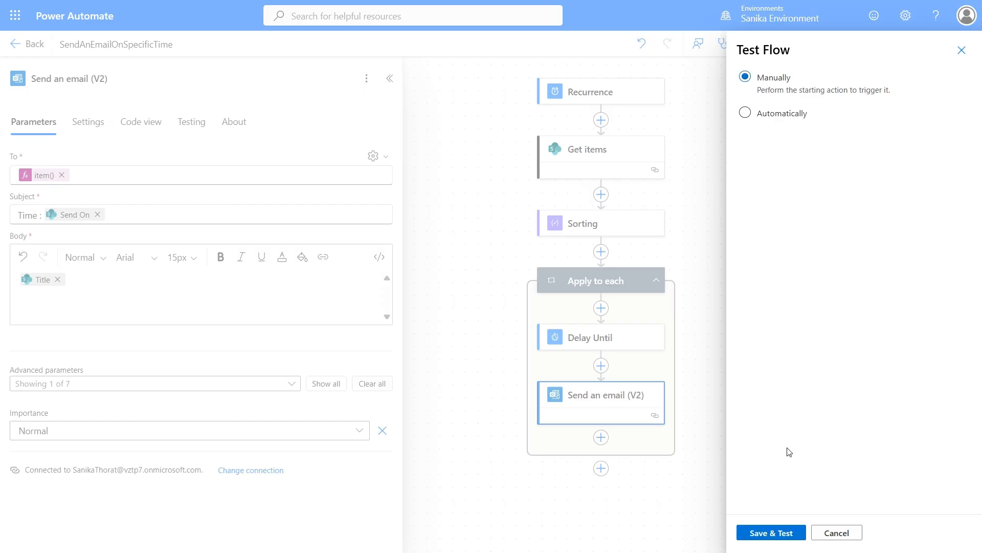
click(773, 535)
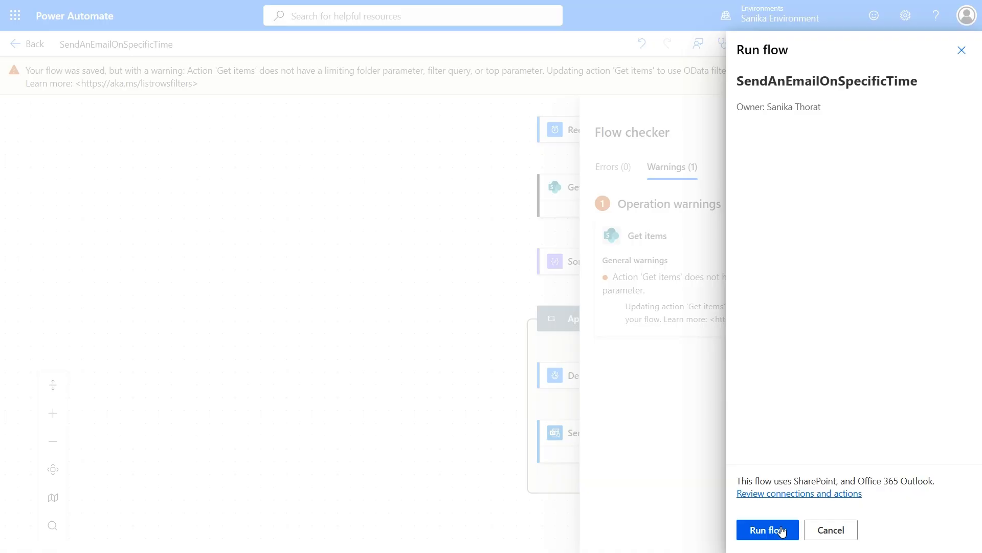
click(782, 532)
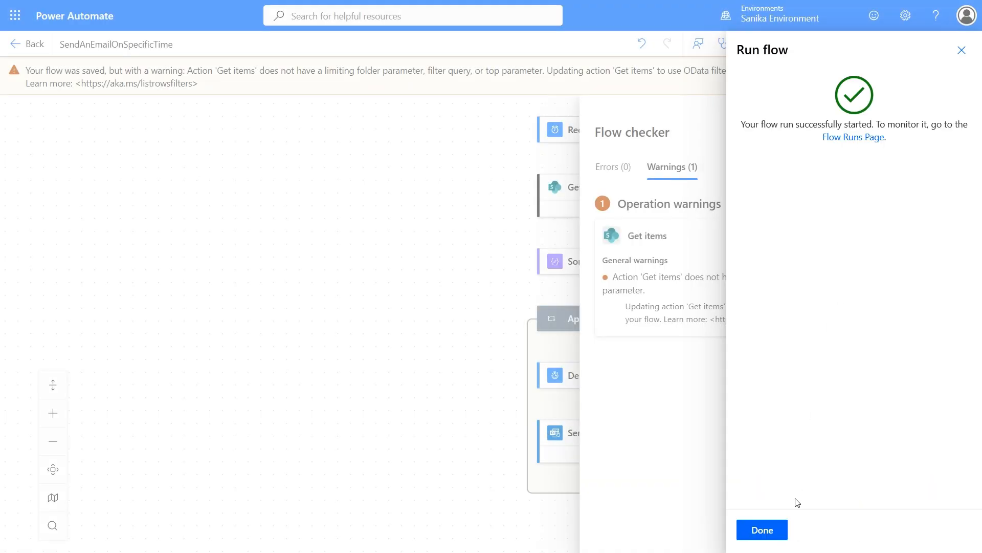
click(779, 530)
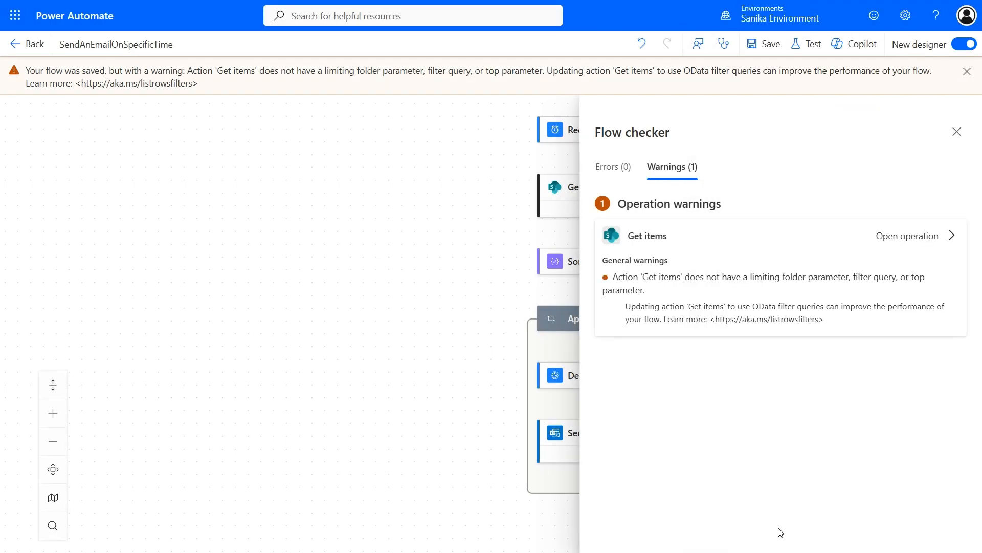
click(957, 132)
click(968, 71)
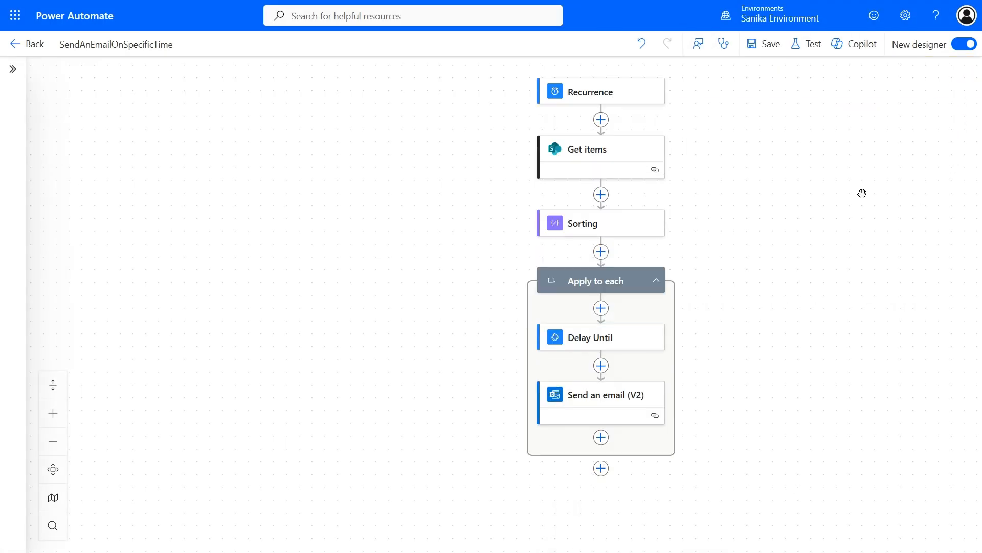